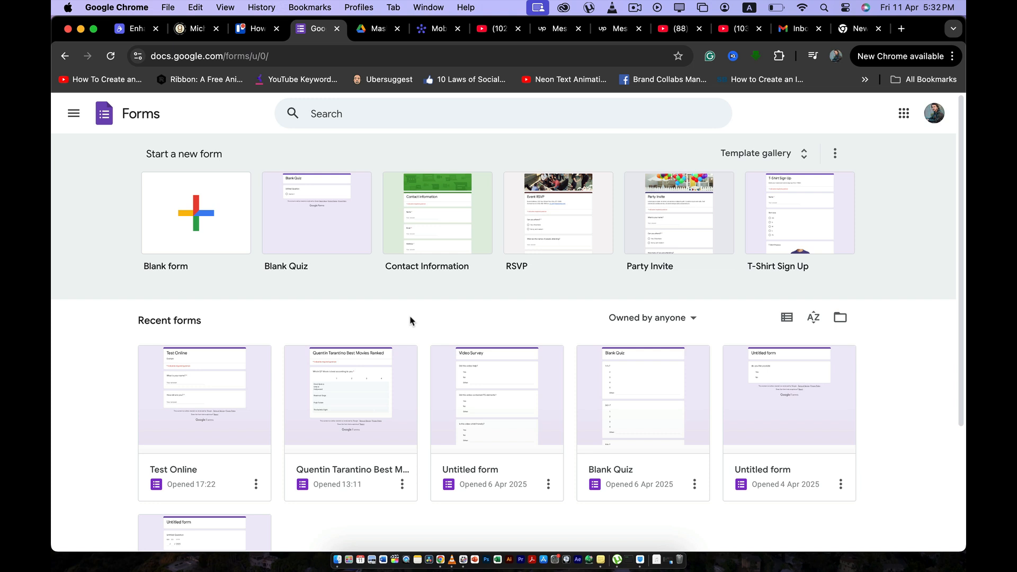
pyautogui.click(904, 113)
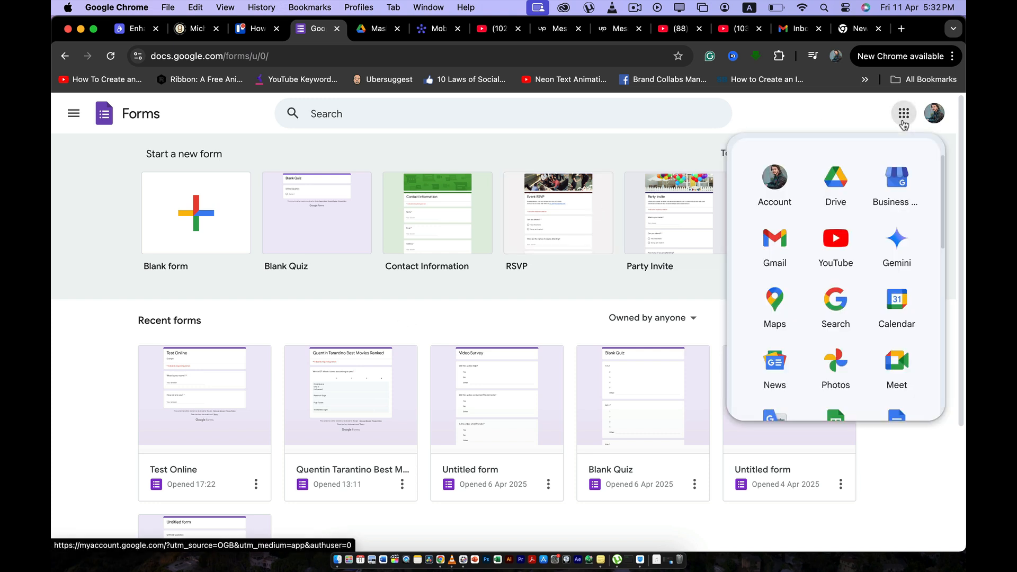
pyautogui.click(904, 114)
pyautogui.click(674, 112)
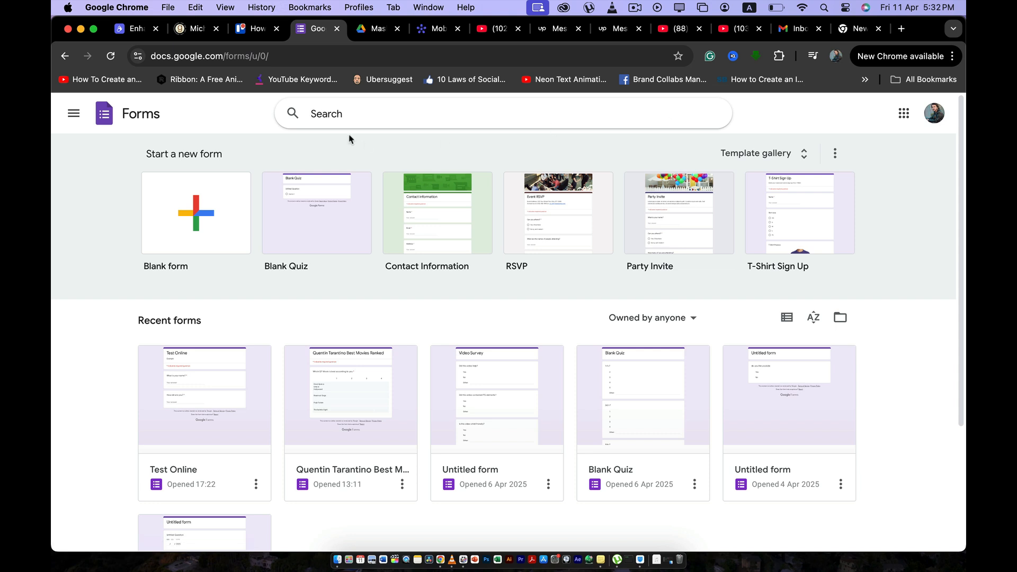
pyautogui.click(74, 114)
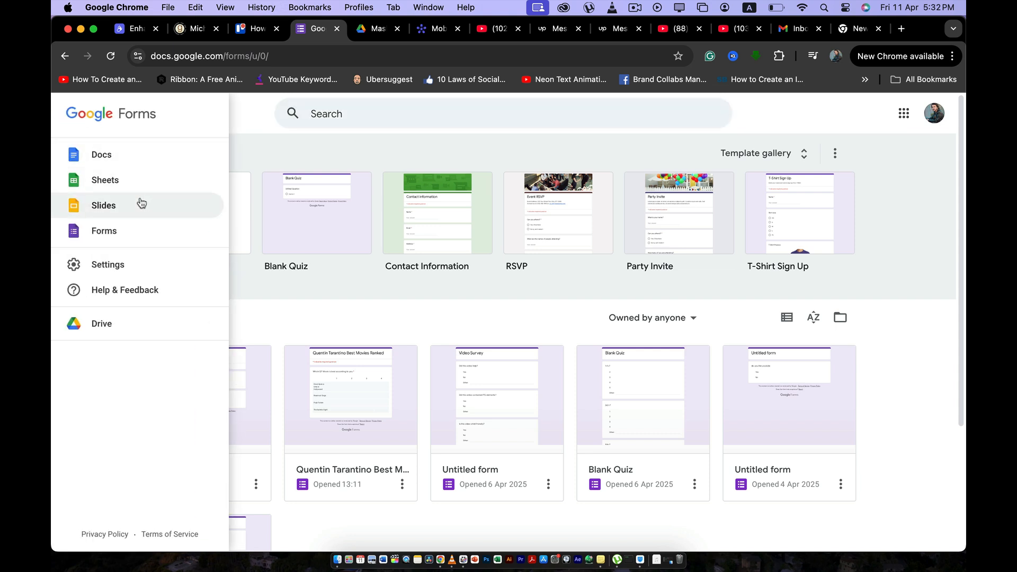
pyautogui.click(131, 233)
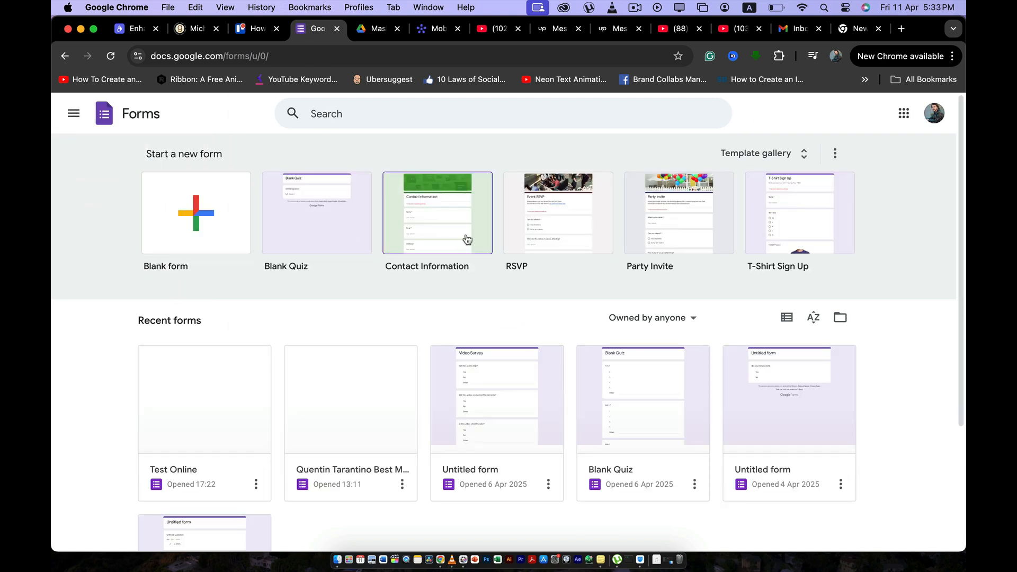
# View the form template gallery and return to the Forms home page
pyautogui.click(792, 153)
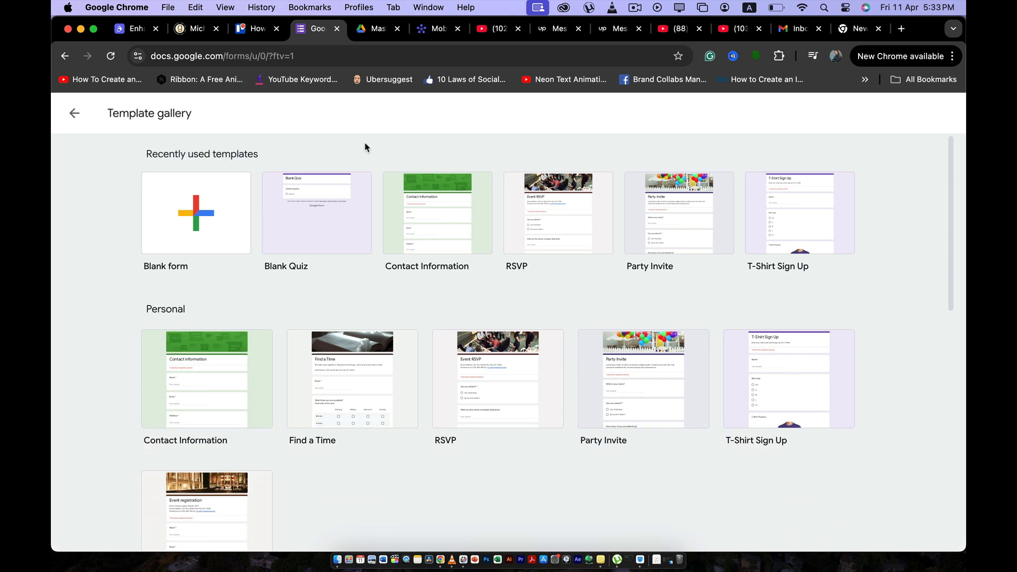
pyautogui.click(74, 113)
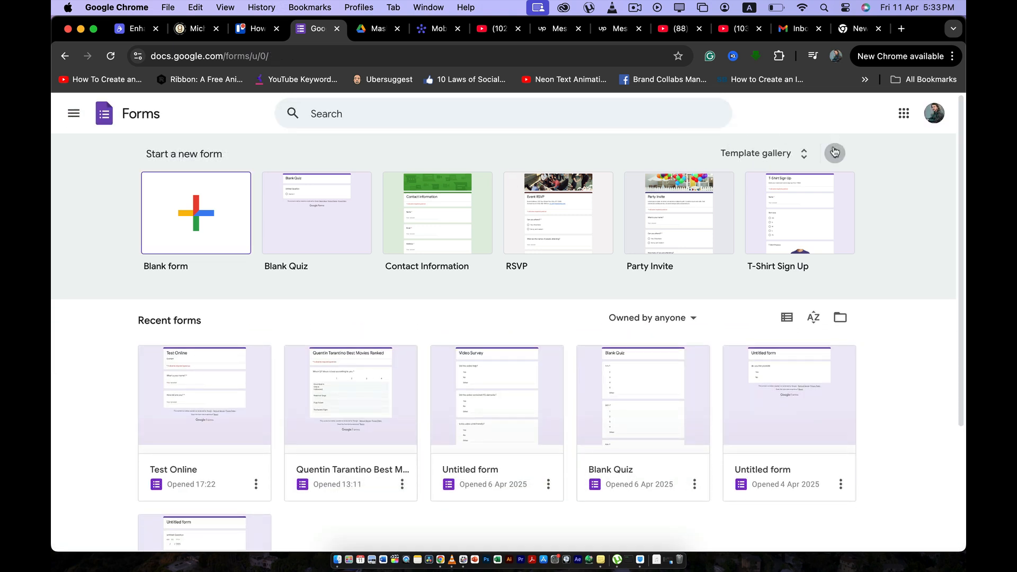
pyautogui.click(835, 154)
pyautogui.click(835, 153)
# Search the existing forms for "payable" and dismiss the search suggestions
pyautogui.click(431, 111)
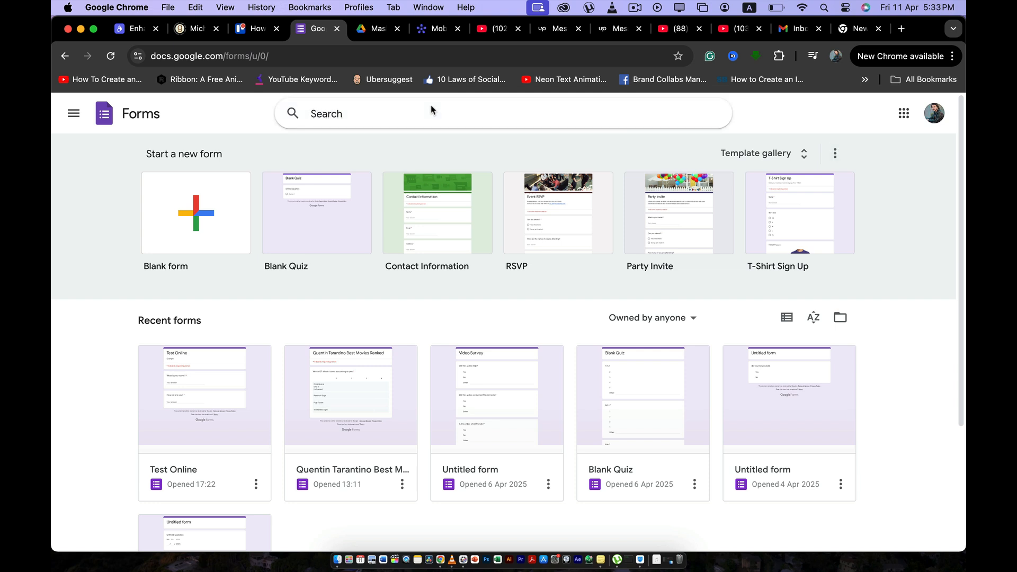
pyautogui.write('payab')
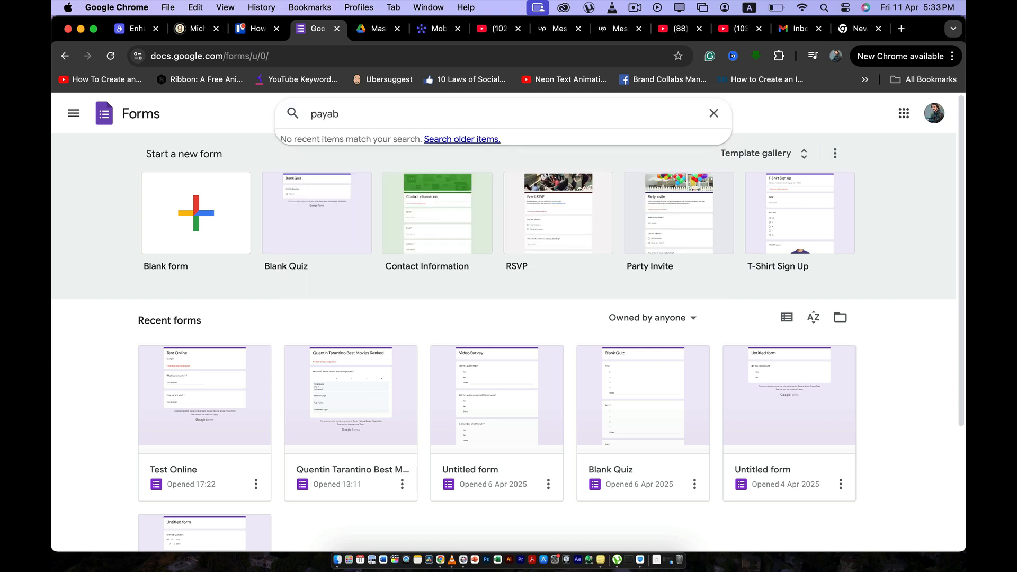
pyautogui.write('le')
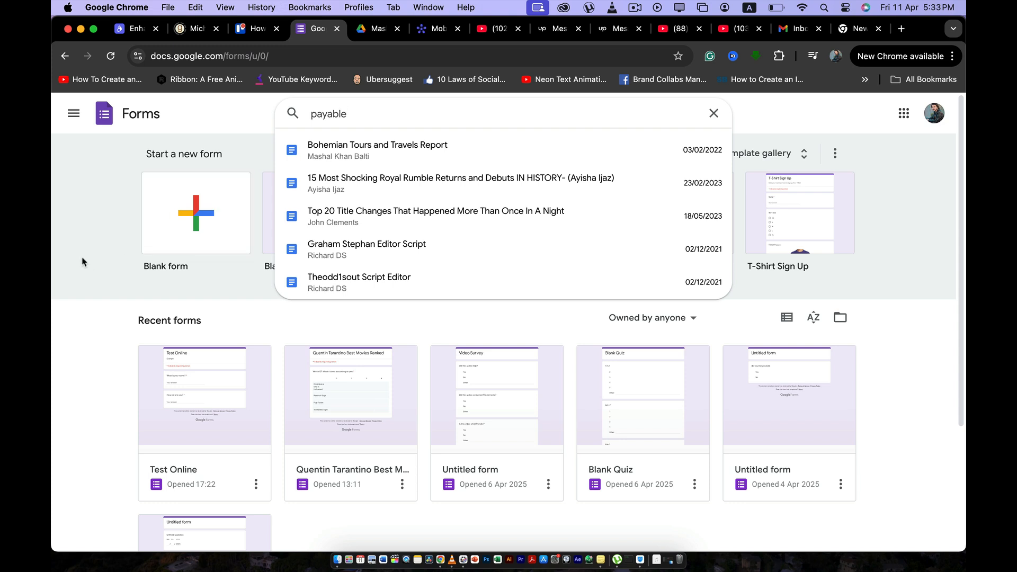
pyautogui.click(106, 242)
# Create a blank form and title it "iPhone 16 for Sale"
pyautogui.click(179, 238)
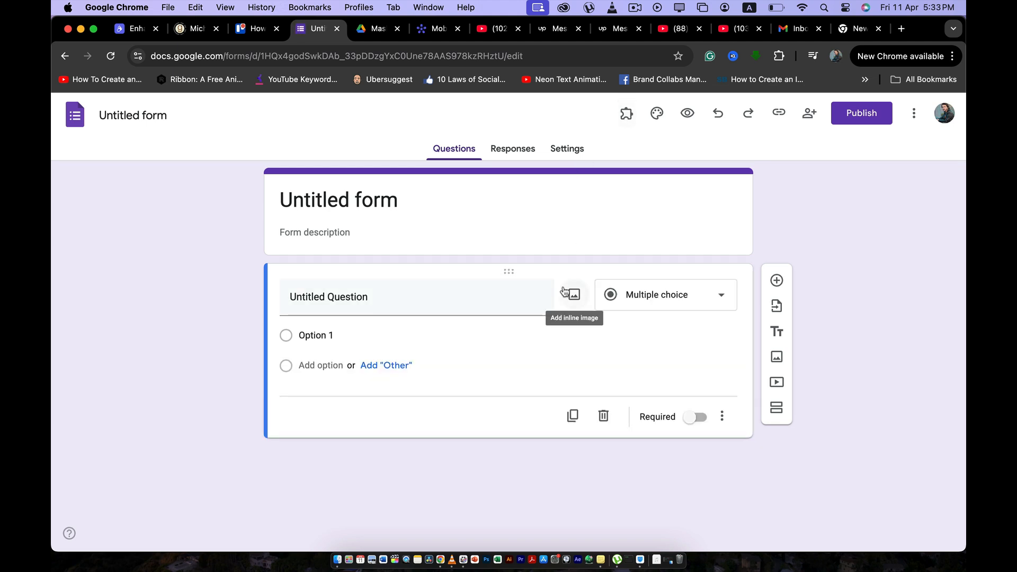
pyautogui.click(428, 202)
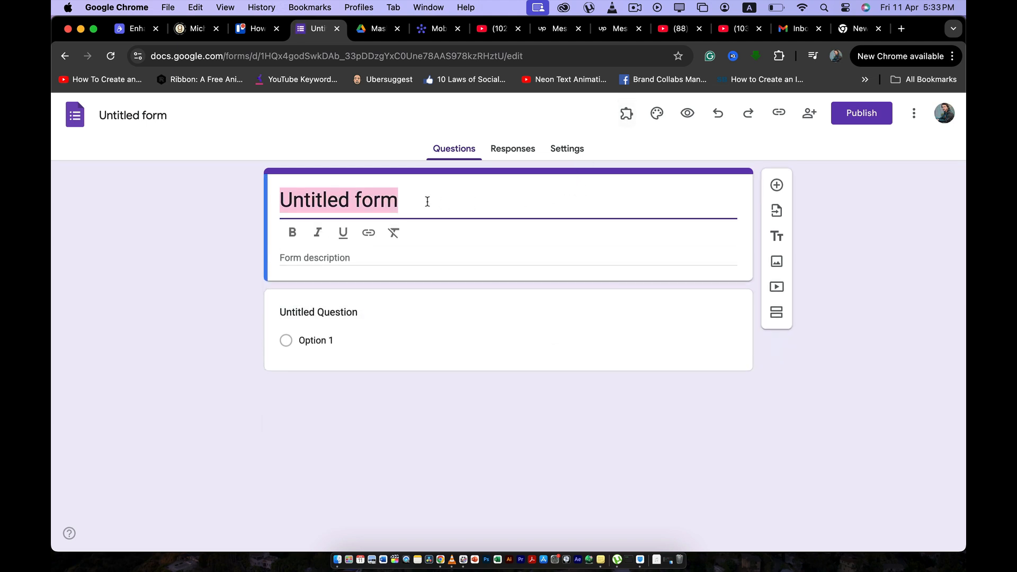
pyautogui.press('BackSpace')
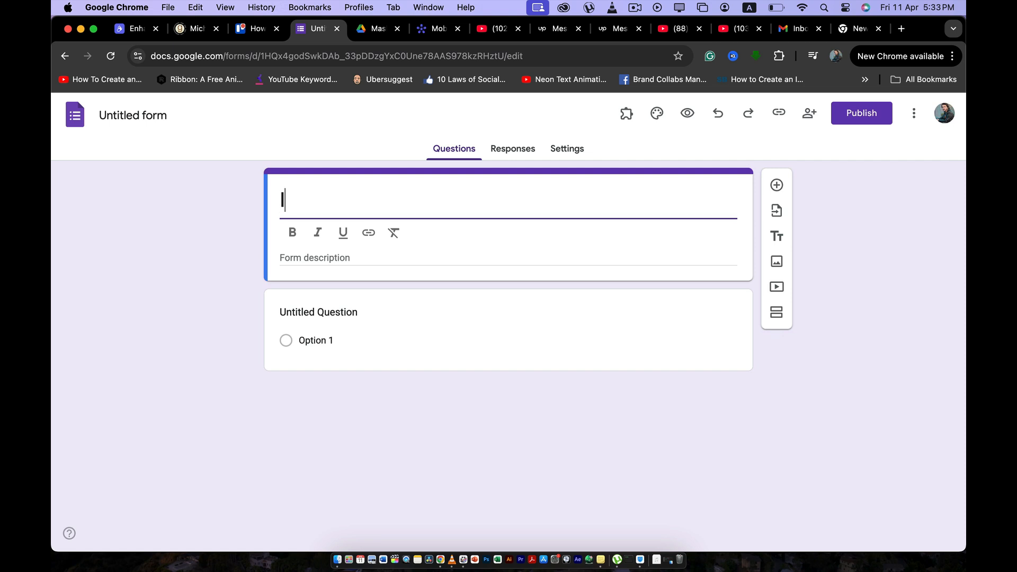
pyautogui.write('iPhone 16 Pro')
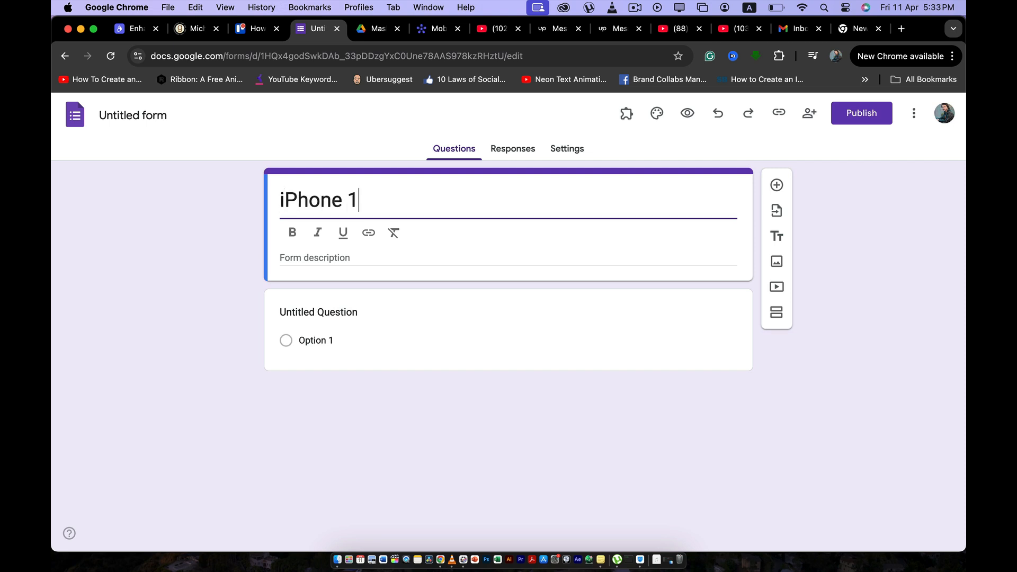
pyautogui.press('BackSpace')
pyautogui.press('BackSpace')
pyautogui.press('BackSpace')
pyautogui.press('BackSpace')
pyautogui.write('for Sale')
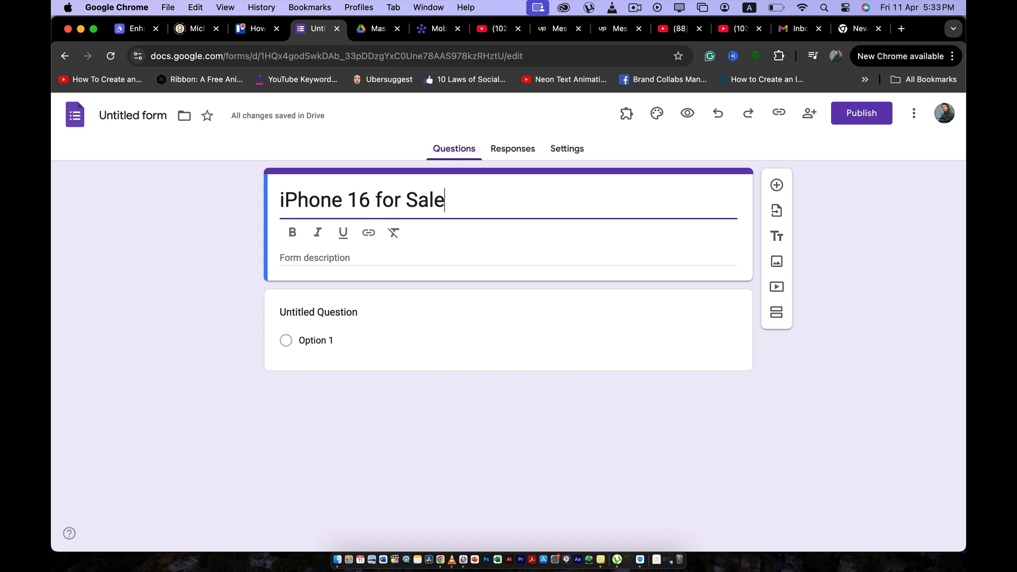
# Set the form description to "By MacStudios"
pyautogui.click(351, 259)
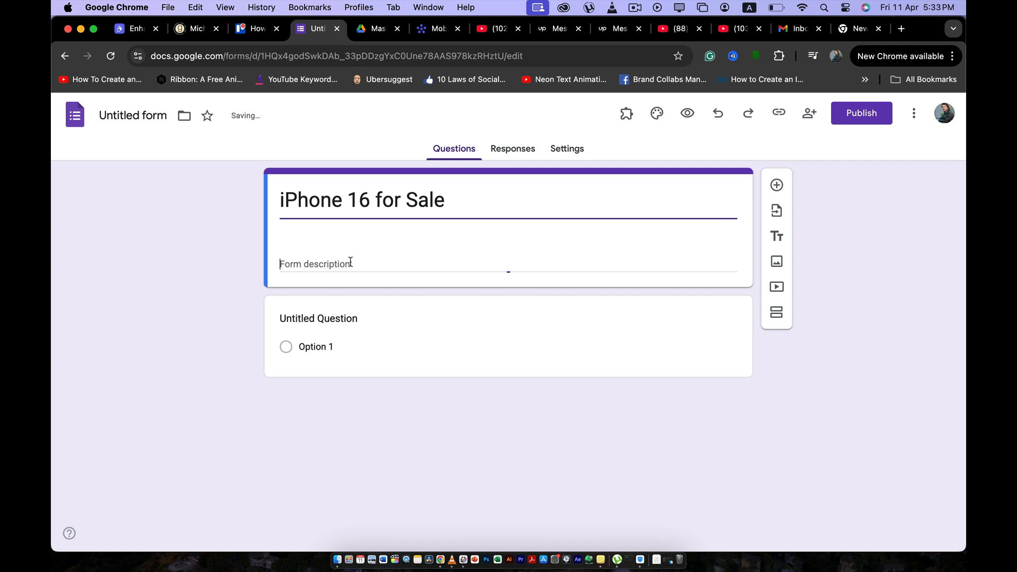
pyautogui.write('B')
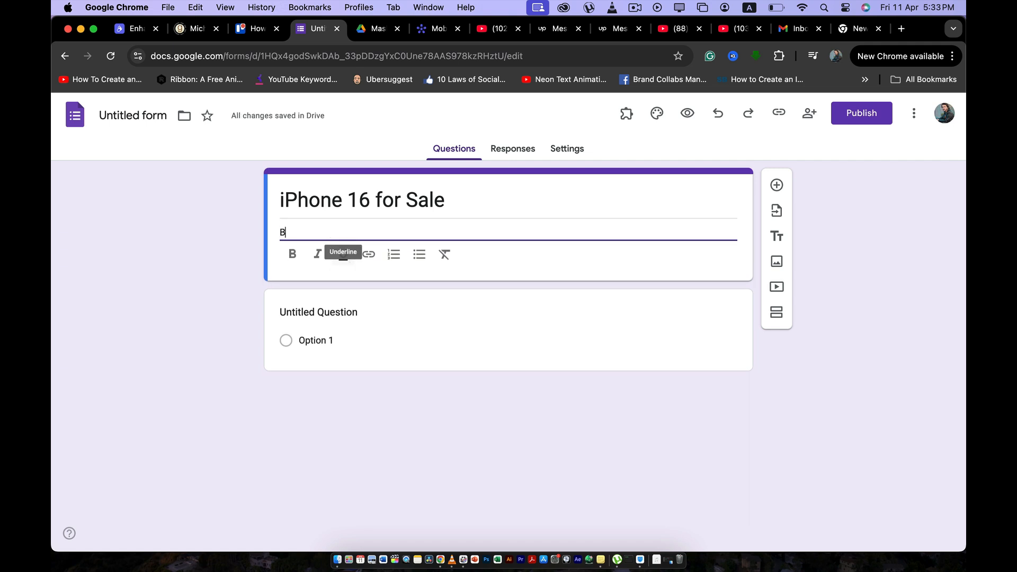
pyautogui.write('y MacStudios')
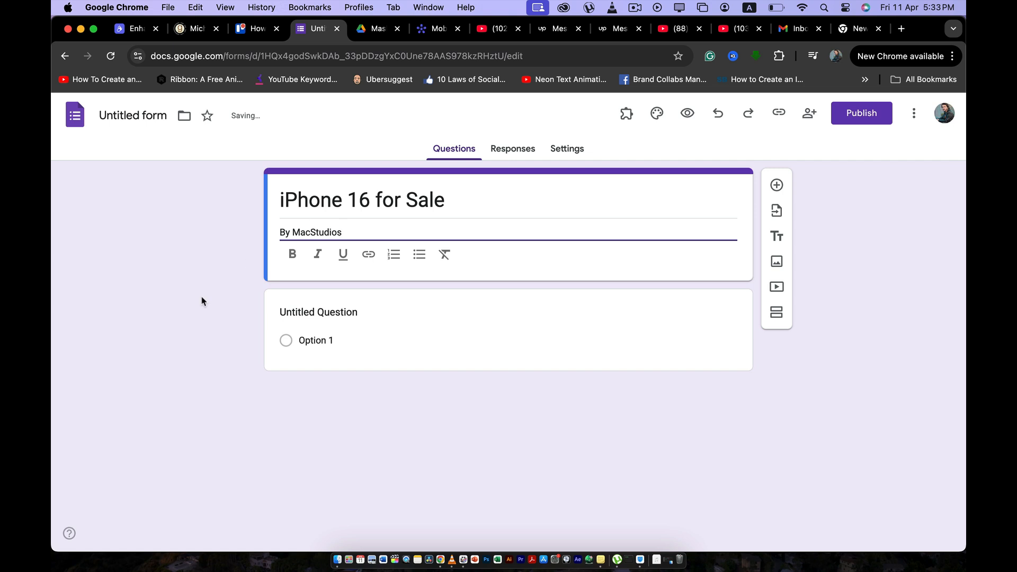
pyautogui.click(175, 320)
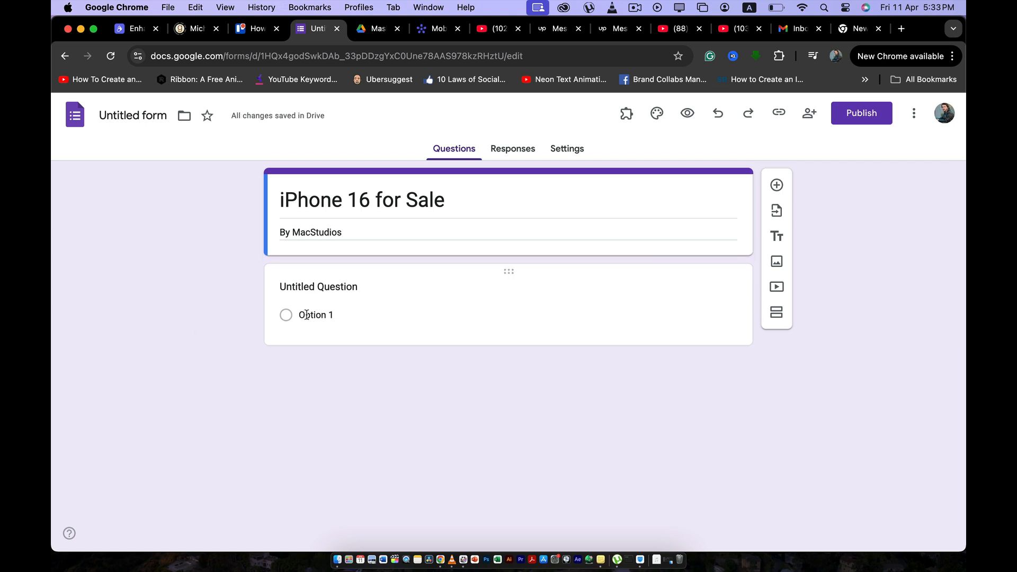
# Set the first question's text to "iPhones at a good rate"
pyautogui.click(311, 292)
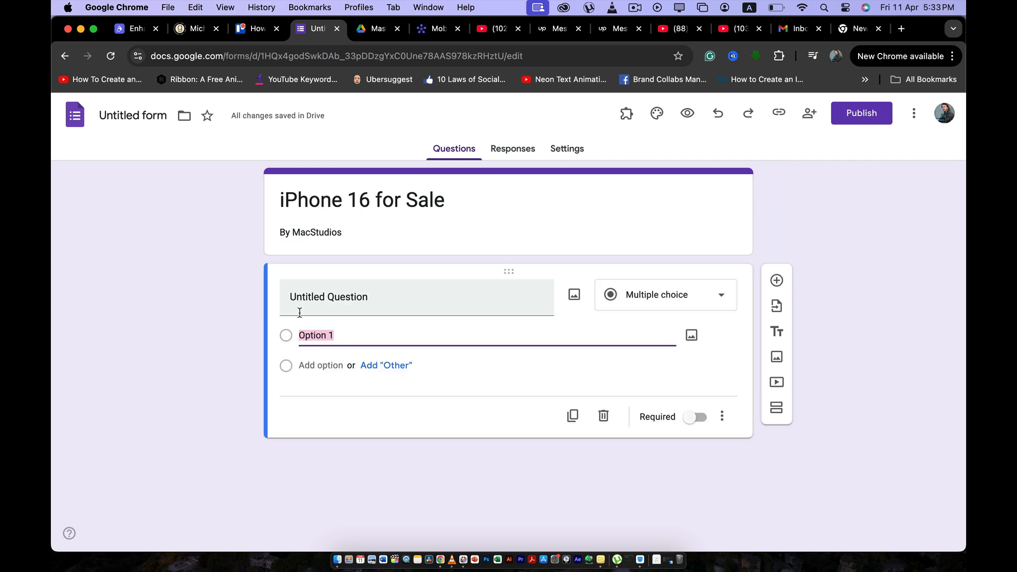
pyautogui.click(333, 297)
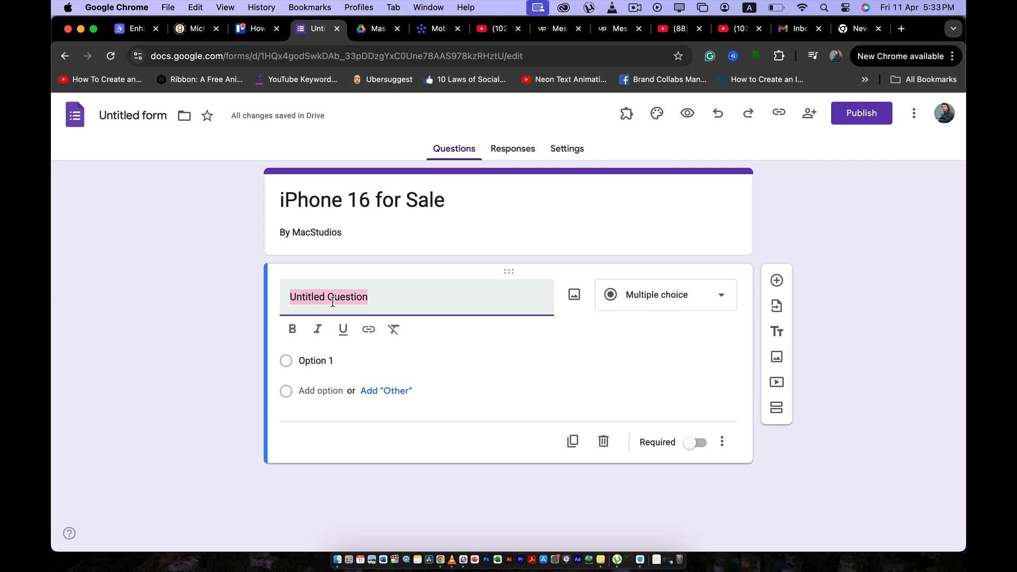
pyautogui.write('i')
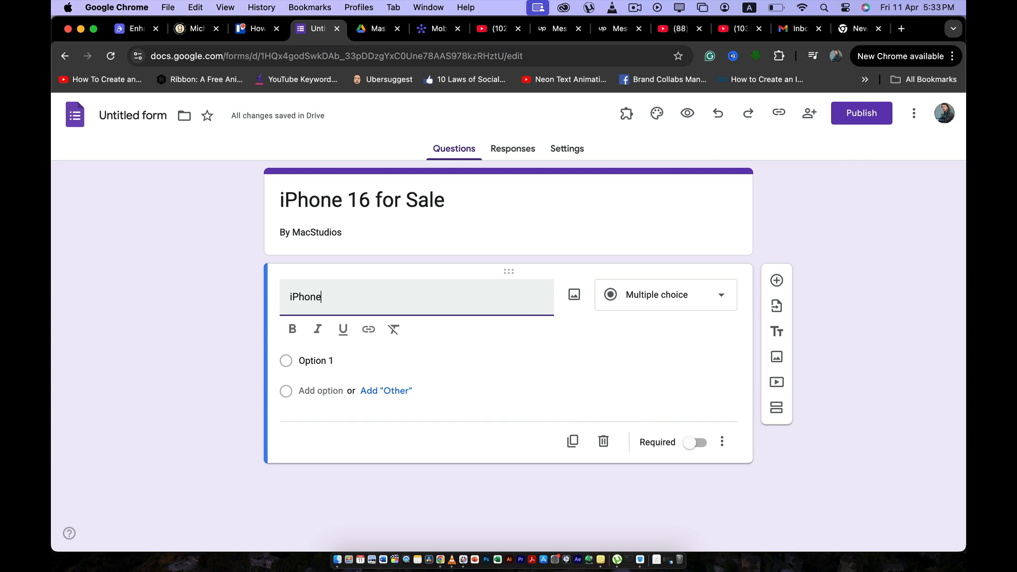
pyautogui.write('Phone')
pyautogui.press('BackSpace')
pyautogui.write('es at a')
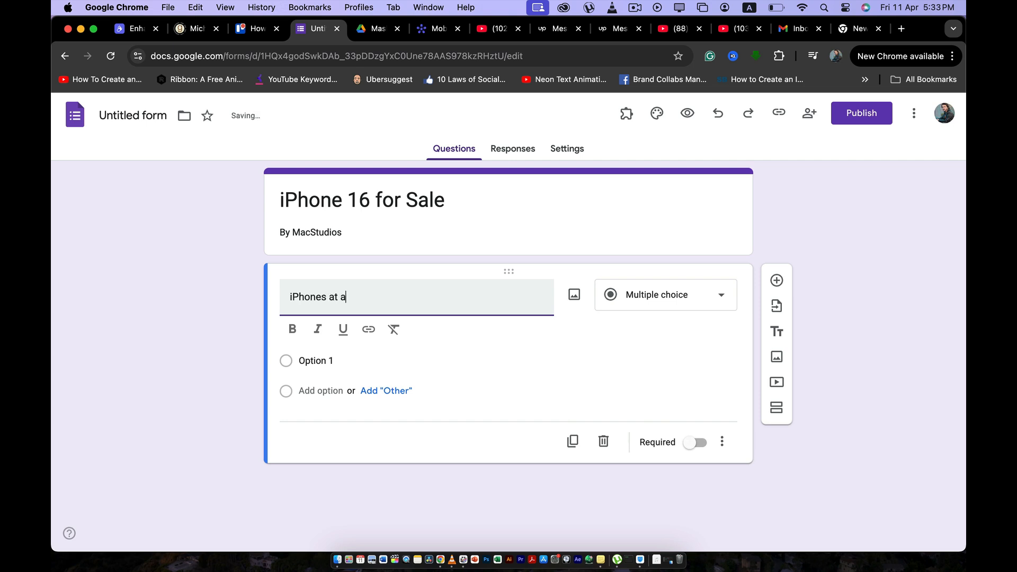
pyautogui.write(' good rate')
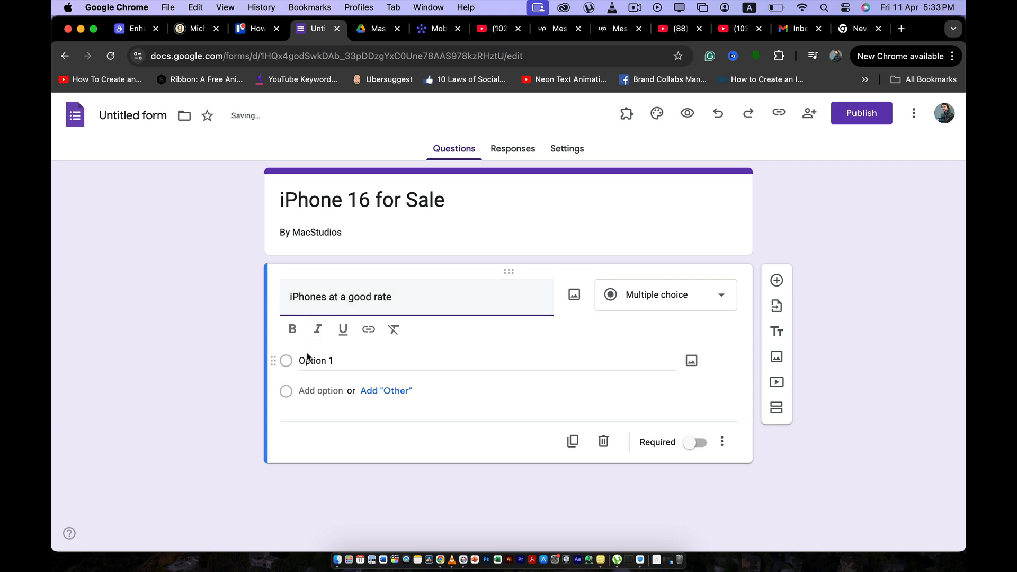
# Give the question the options "iPhone 16 for $500", "iPhone 16 pro for 700$" and "iPhone 16 Pro Max for 1500$"
pyautogui.click(290, 364)
pyautogui.write('iPo')
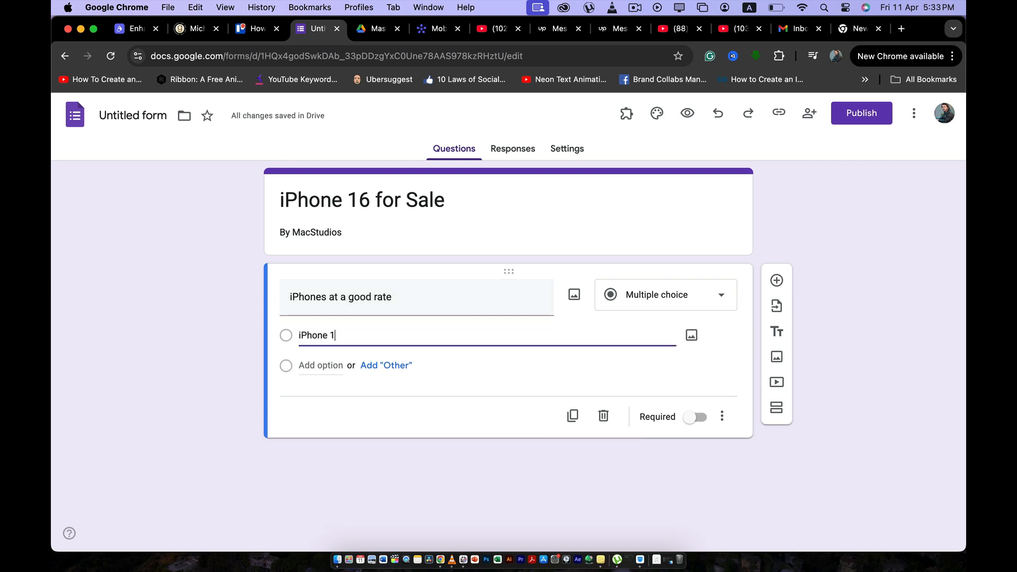
pyautogui.write('one 16 for $500')
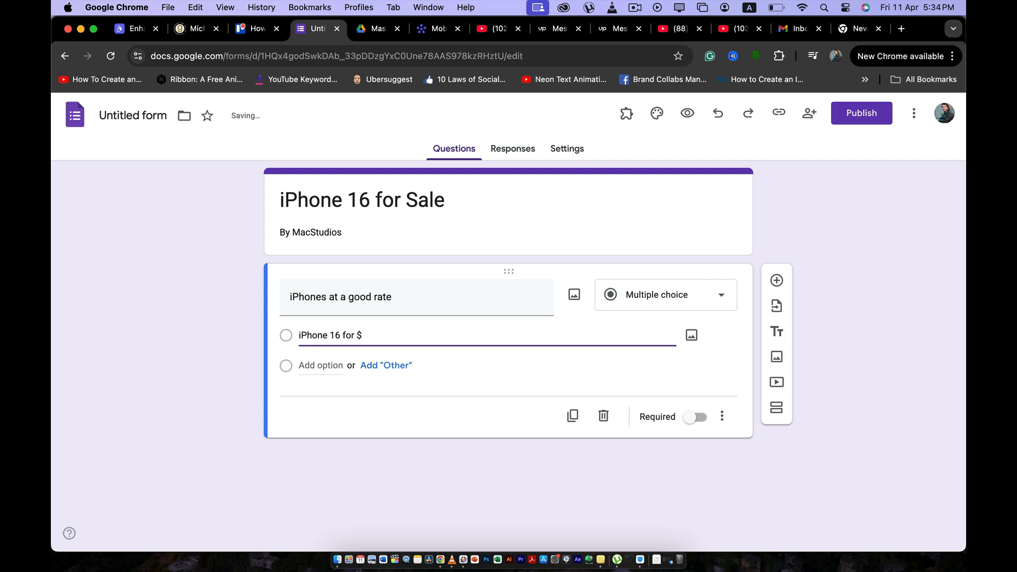
pyautogui.click(287, 367)
pyautogui.write('iPhon')
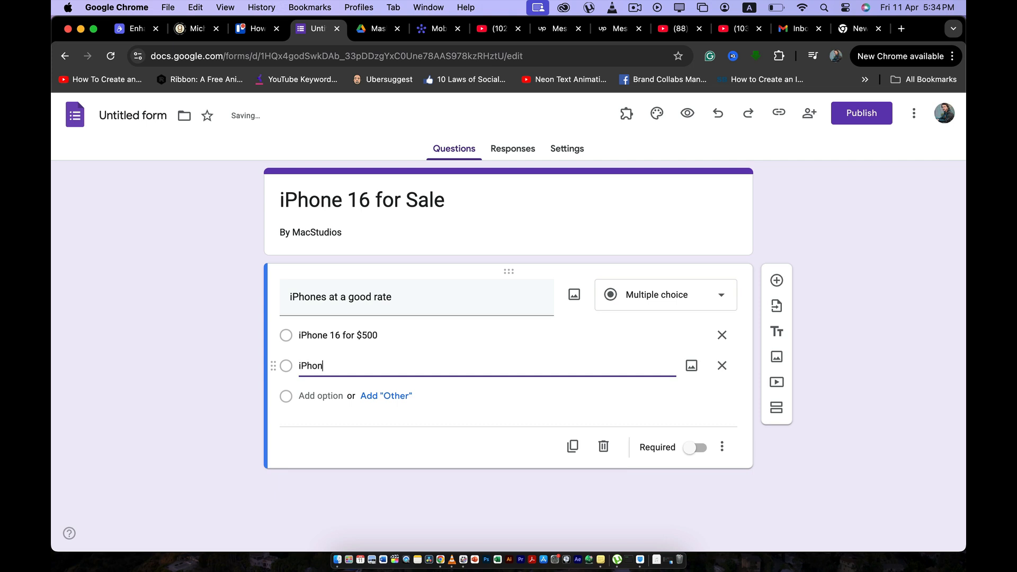
pyautogui.write('e 16 pro for 700$')
pyautogui.click(286, 399)
pyautogui.write('iPhone 16 Pro')
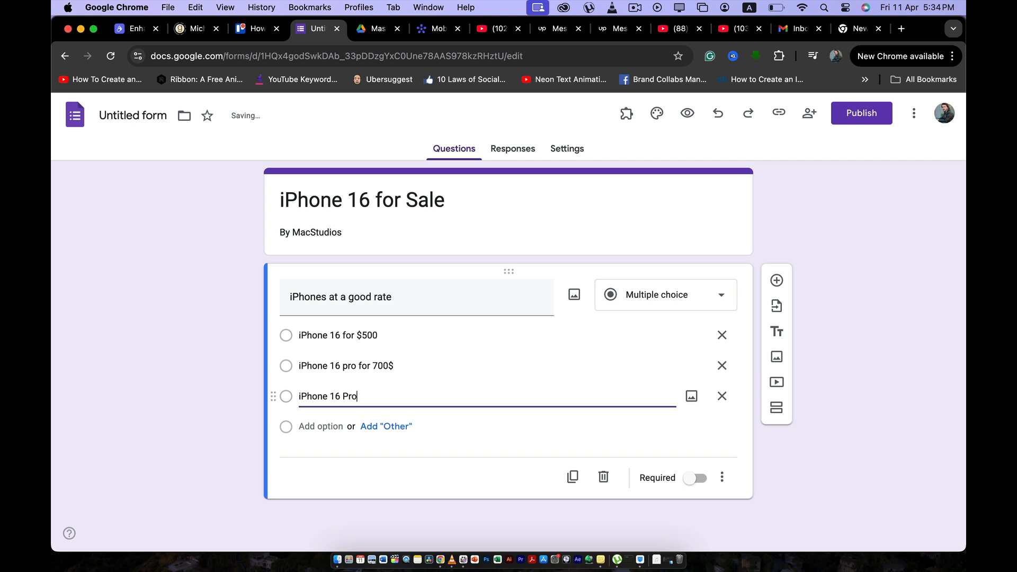
pyautogui.write(' Mx')
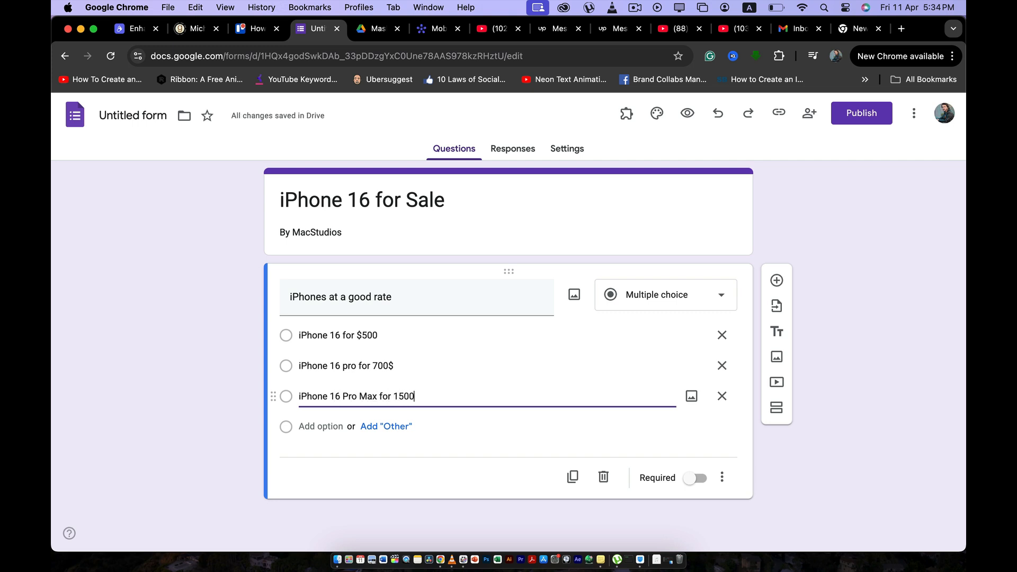
pyautogui.click(203, 405)
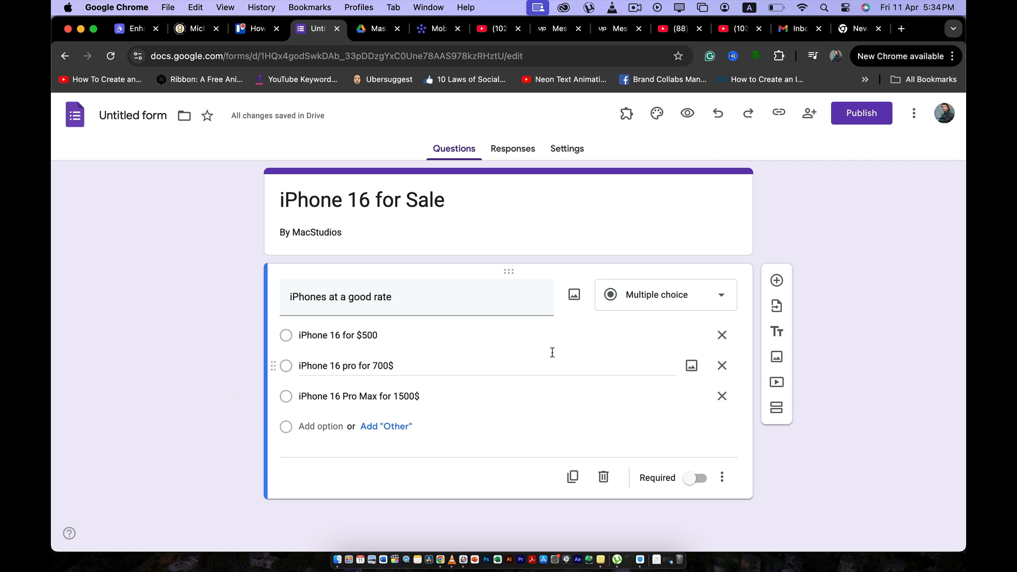
pyautogui.click(627, 114)
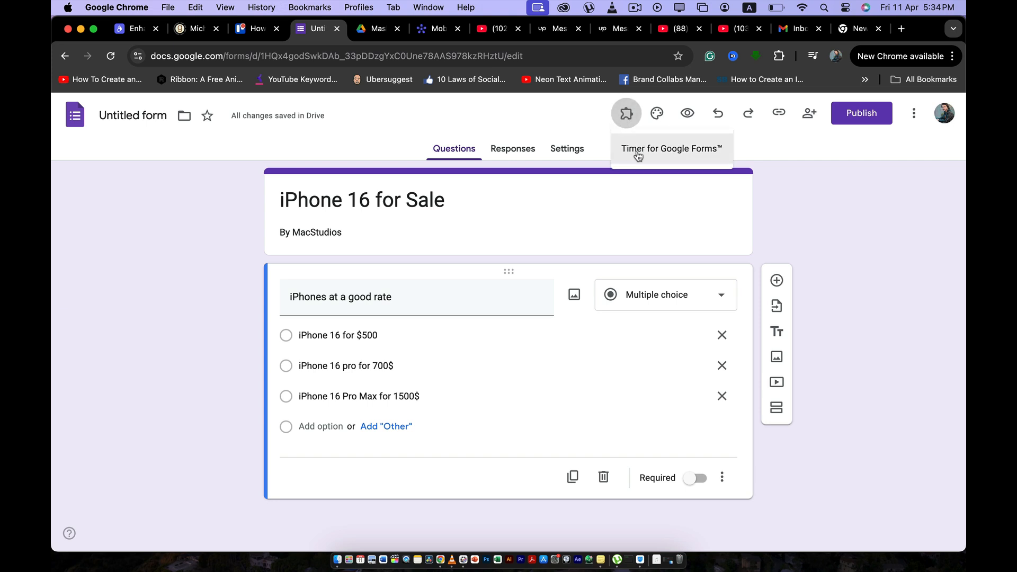
pyautogui.click(627, 114)
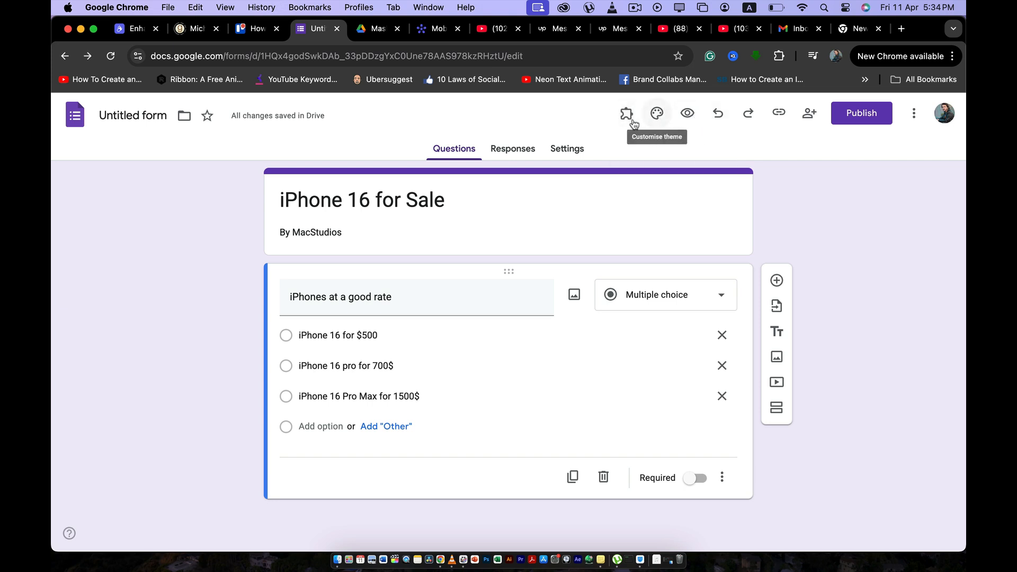
pyautogui.click(921, 119)
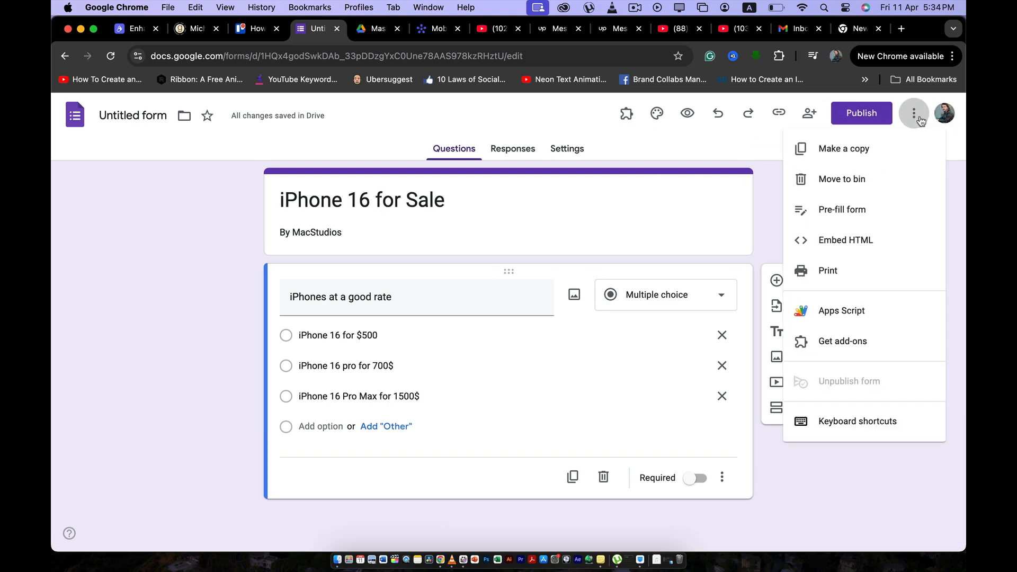
pyautogui.click(921, 120)
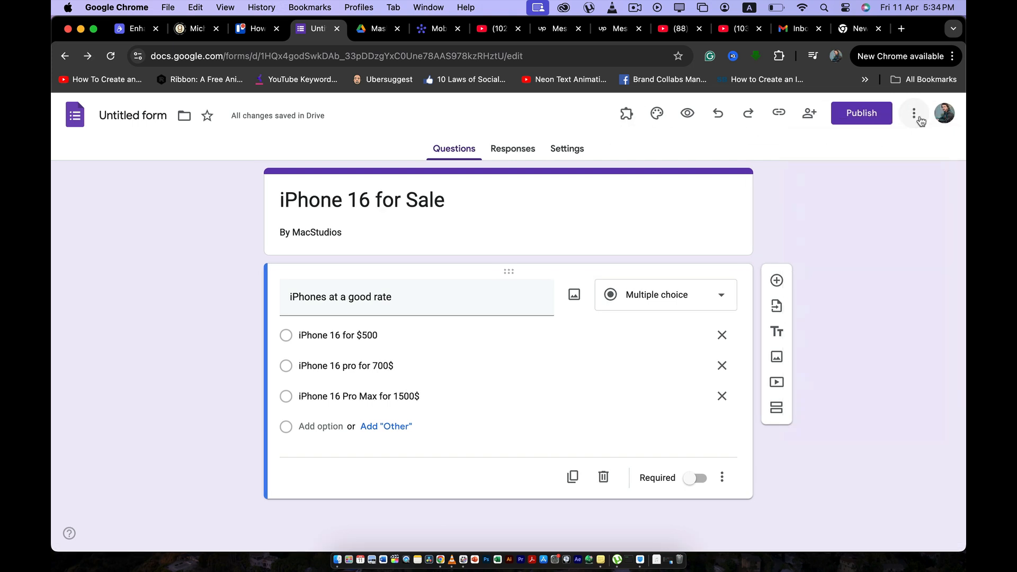
# Open the add-ons marketplace for the form and search it for "Payable Forms"
pyautogui.click(918, 117)
pyautogui.click(868, 342)
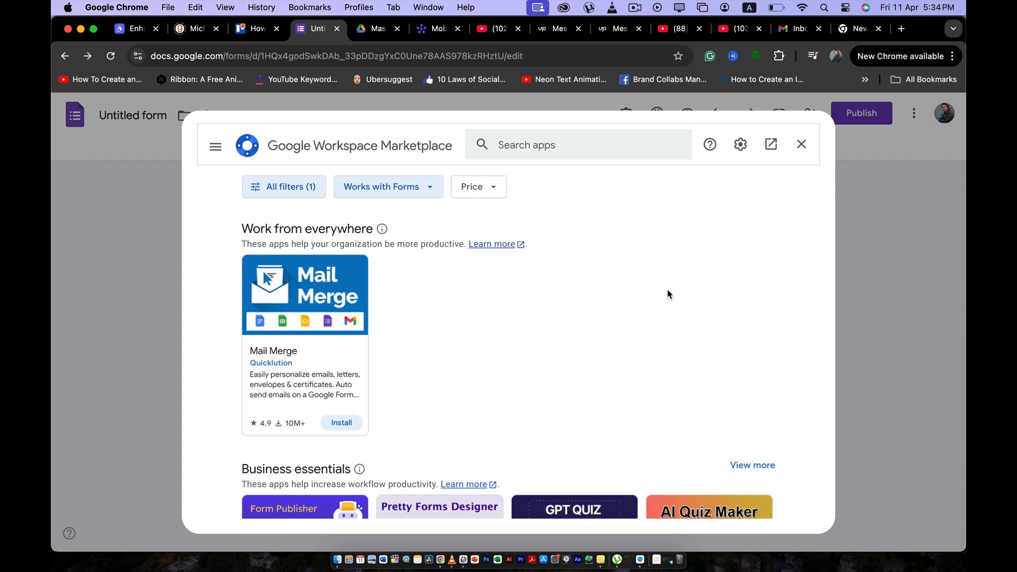
pyautogui.click(573, 146)
pyautogui.write('paya')
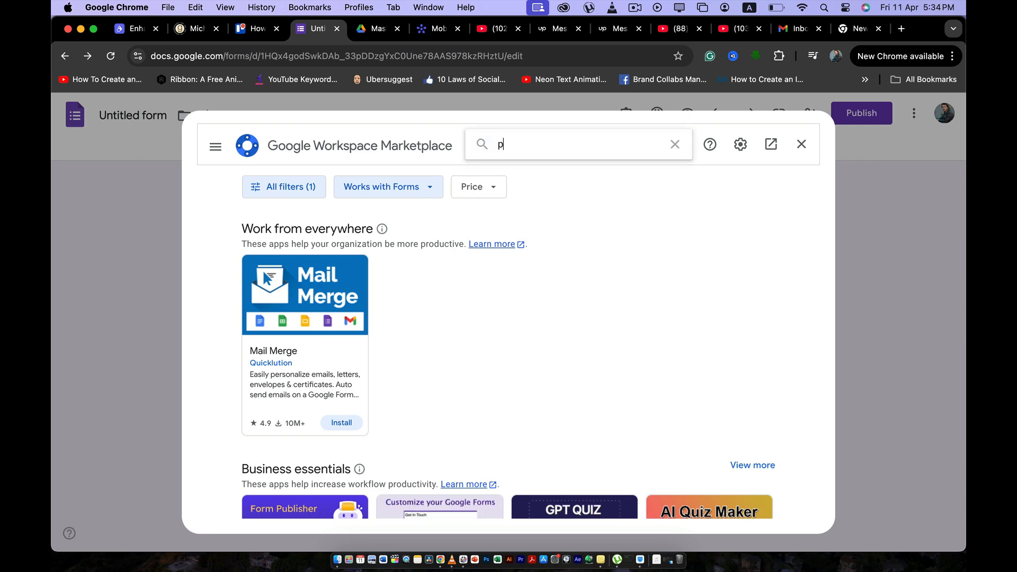
pyautogui.write('bl')
pyautogui.click(562, 164)
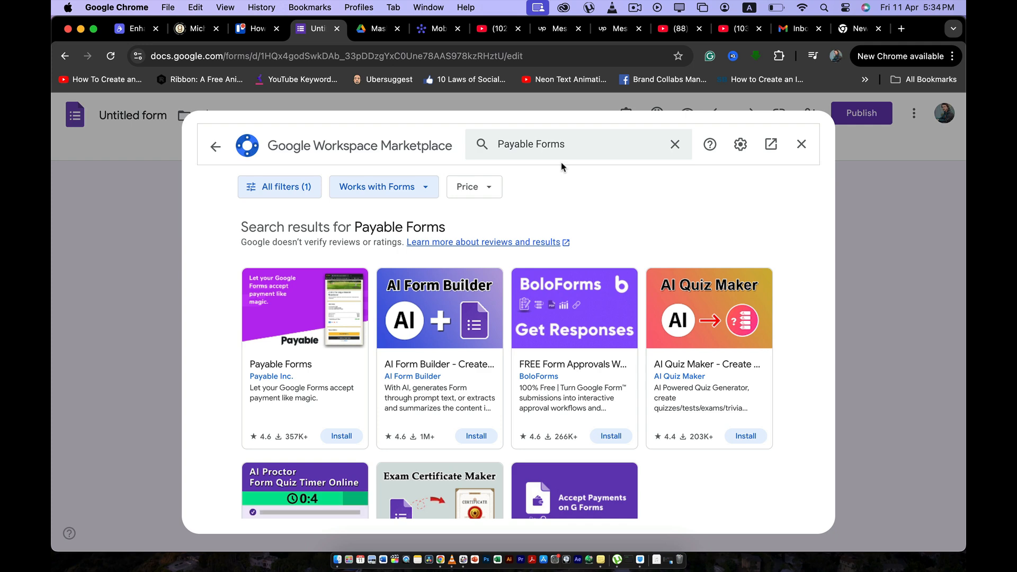
# Install the Payable Forms add-on and close the marketplace
pyautogui.click(334, 436)
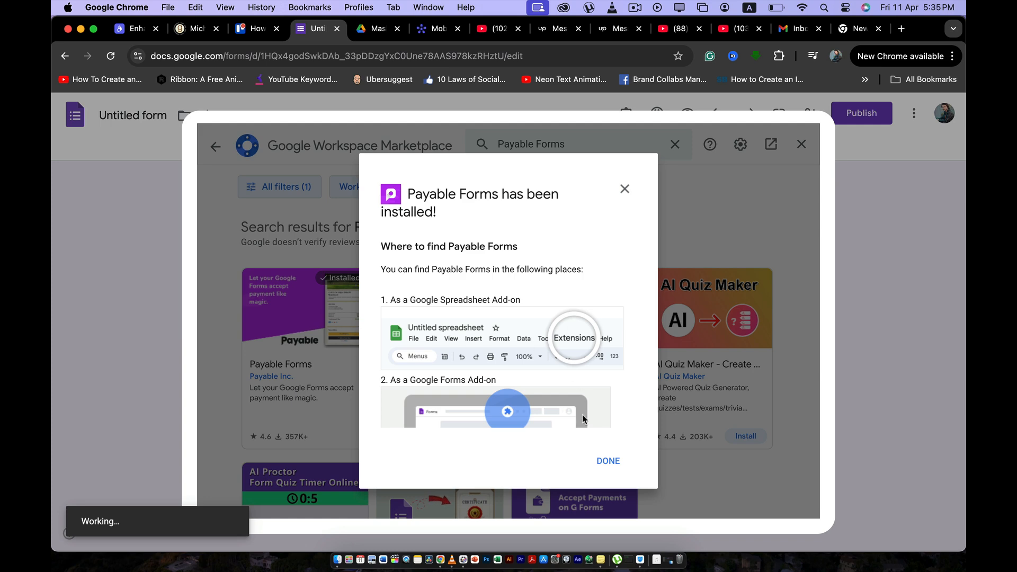
pyautogui.click(600, 465)
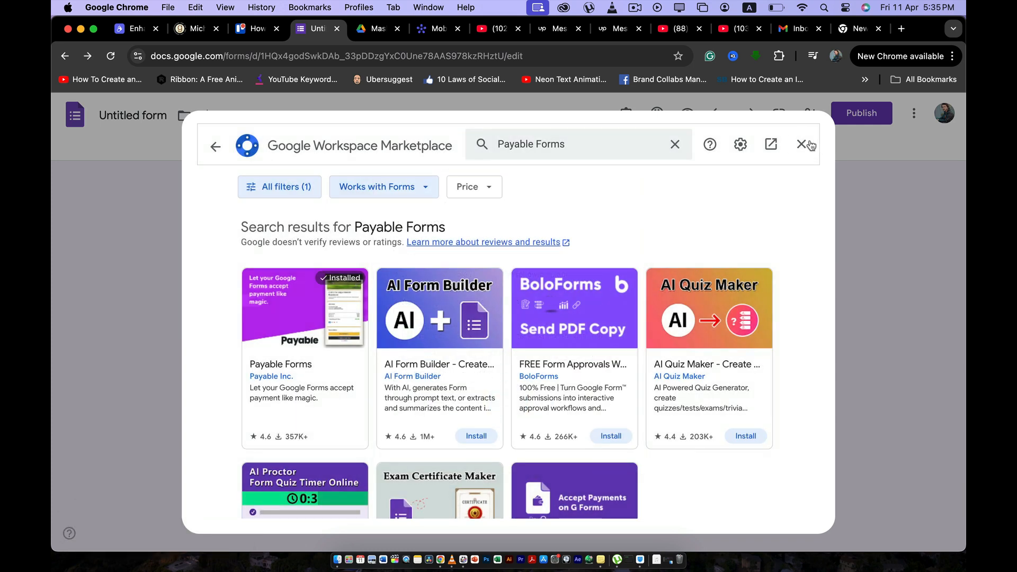
pyautogui.click(804, 145)
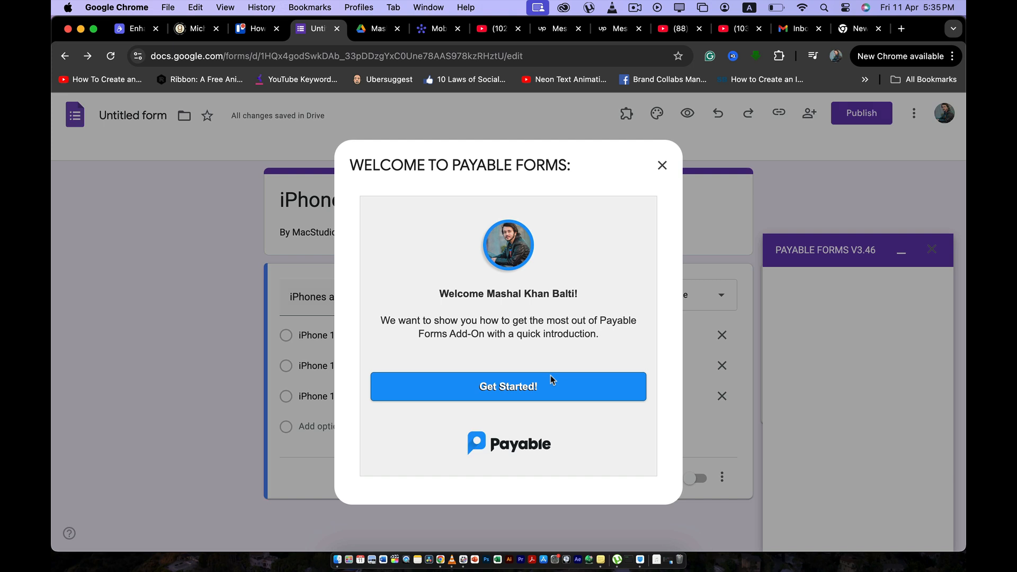
# Set the Payable Forms currency to US Dollars (USD) and finish the add-on's welcome introduction
pyautogui.click(530, 392)
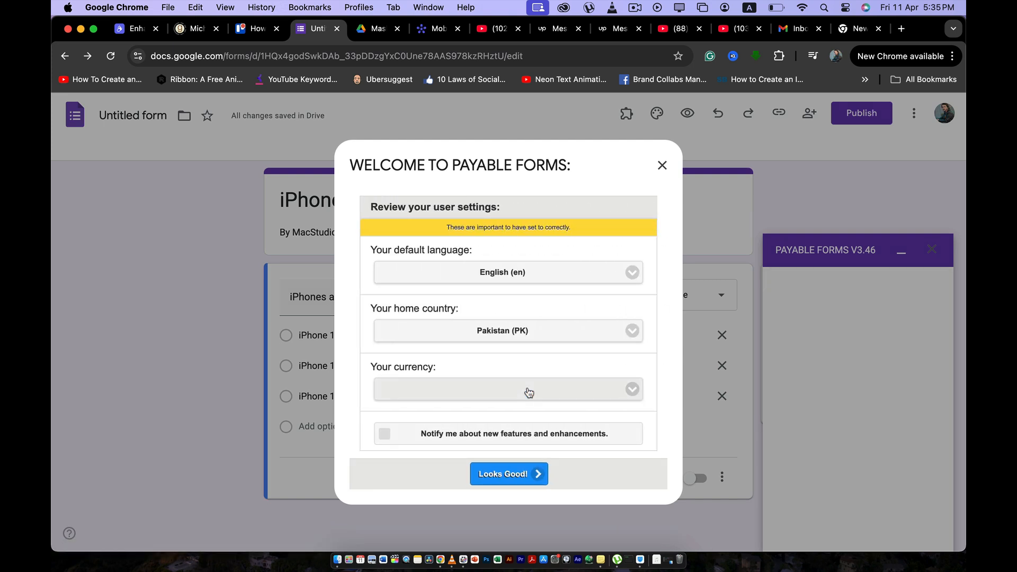
pyautogui.click(525, 397)
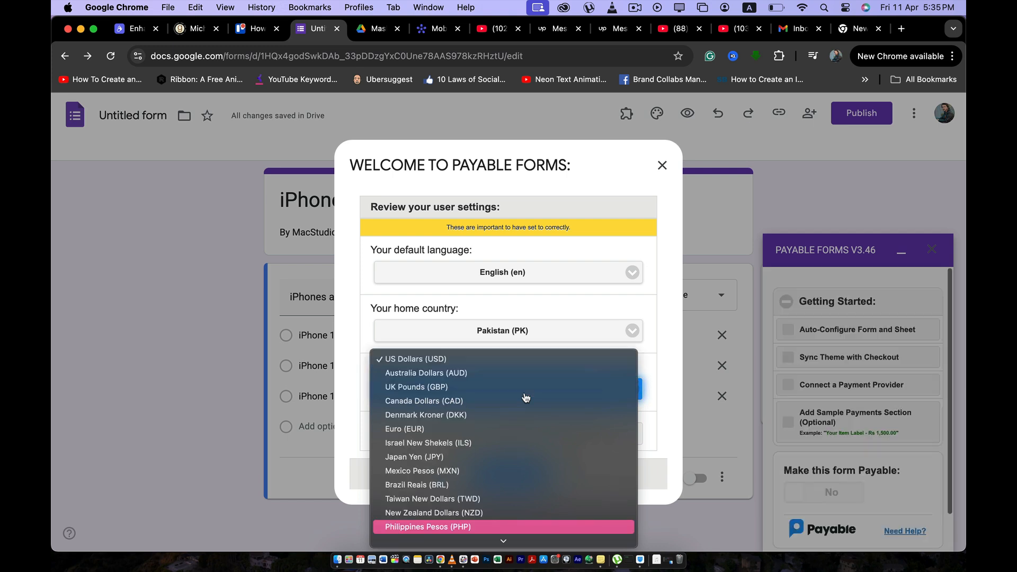
pyautogui.click(524, 397)
pyautogui.scroll(-5, 488, 447)
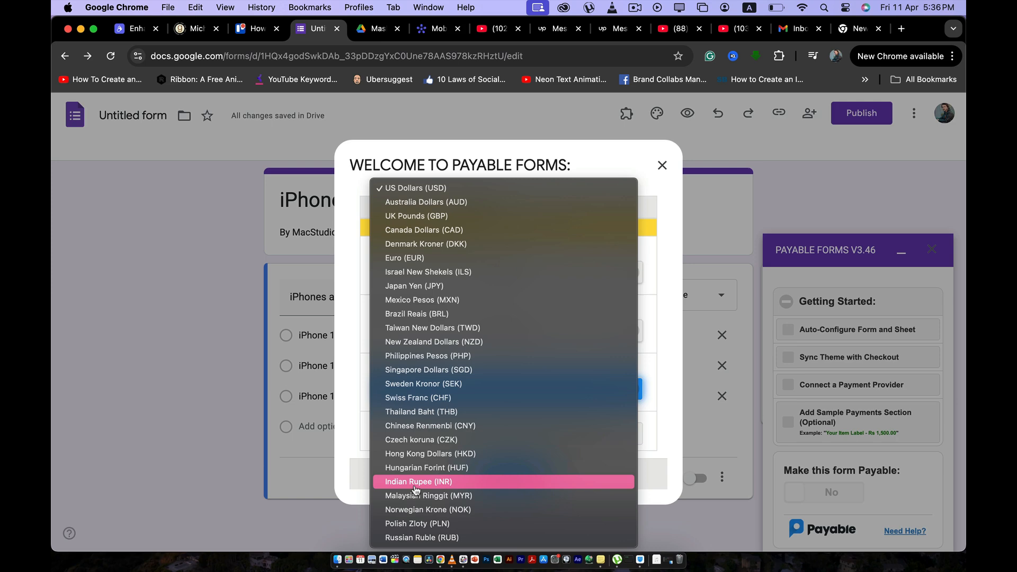
pyautogui.click(424, 189)
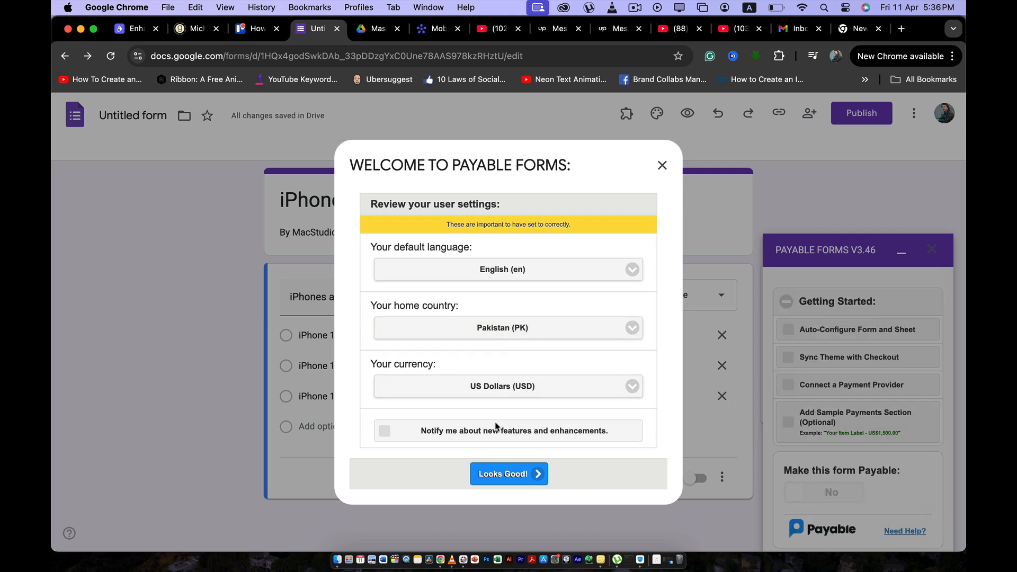
pyautogui.click(500, 476)
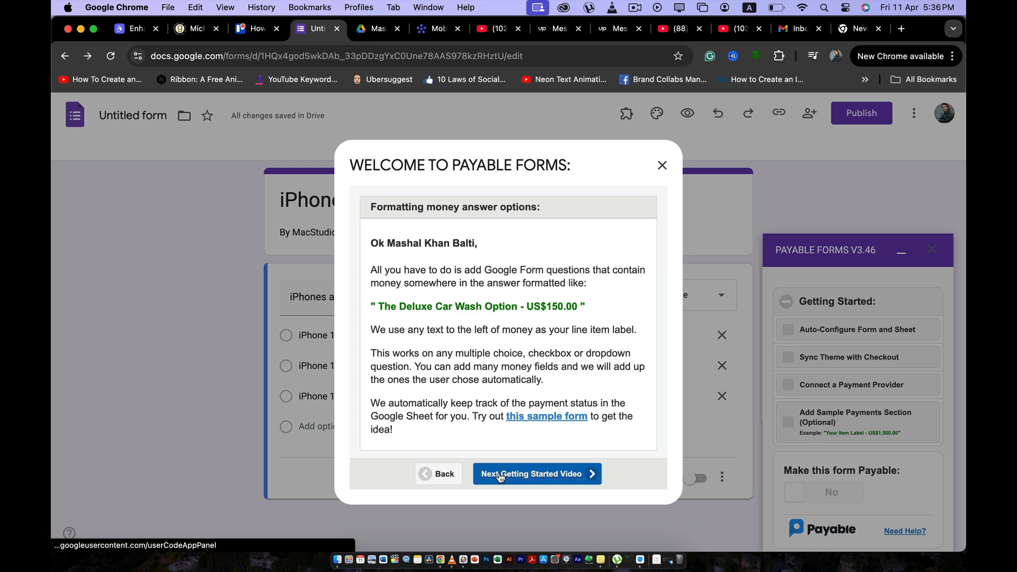
pyautogui.click(500, 475)
pyautogui.click(501, 475)
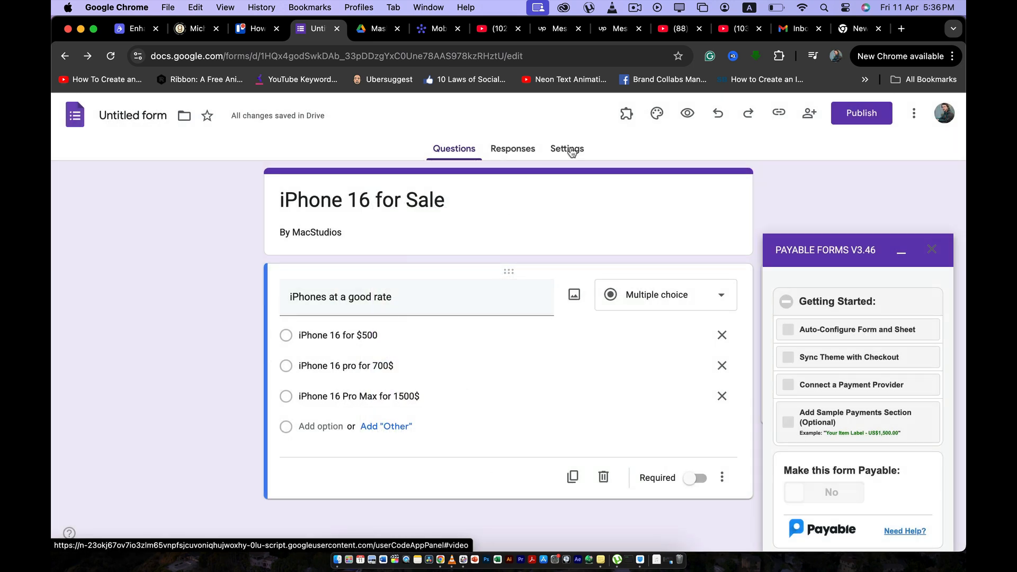
# View the Payable Forms add-on's list of commands and close it
pyautogui.click(626, 113)
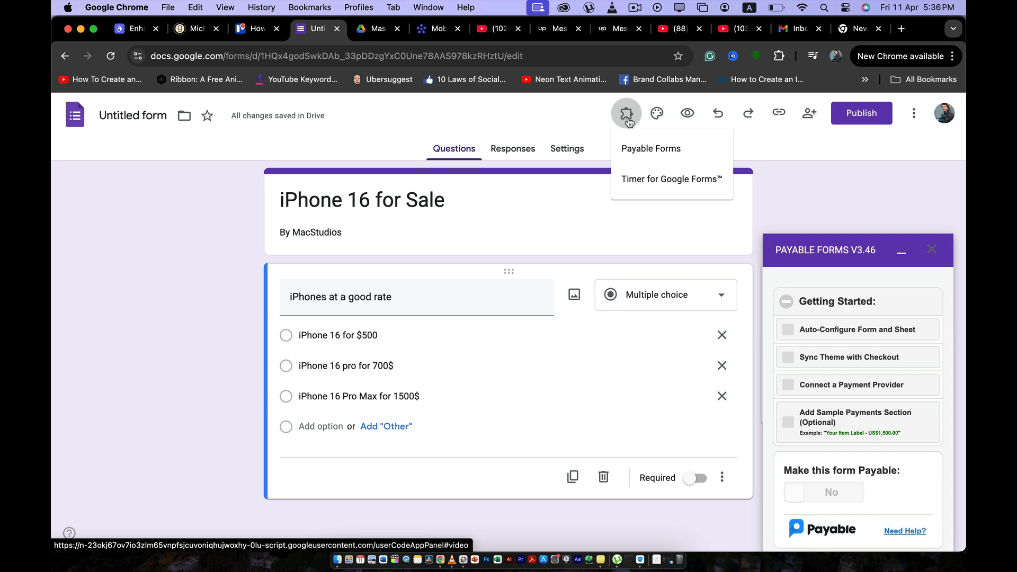
pyautogui.click(634, 147)
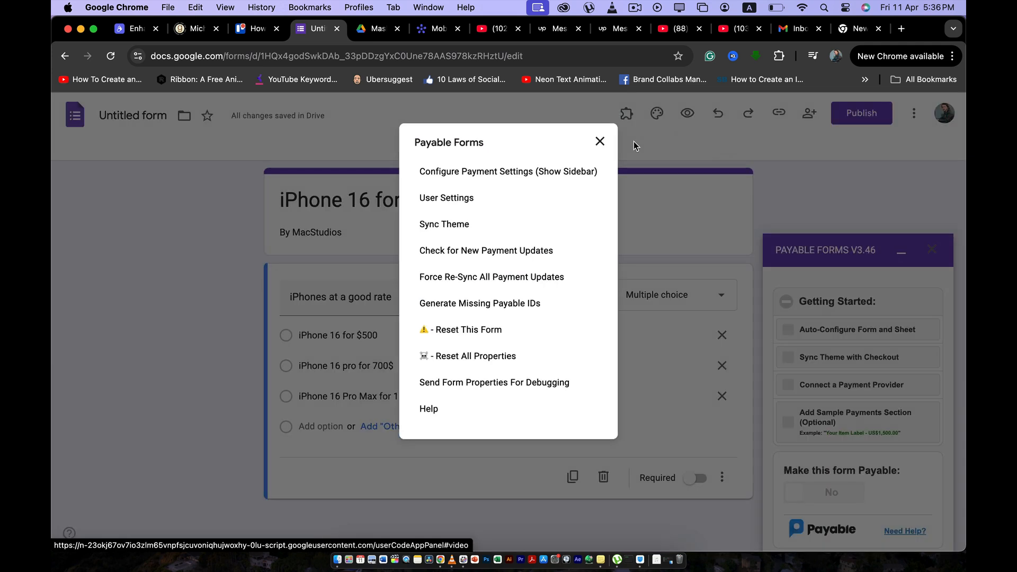
pyautogui.click(599, 143)
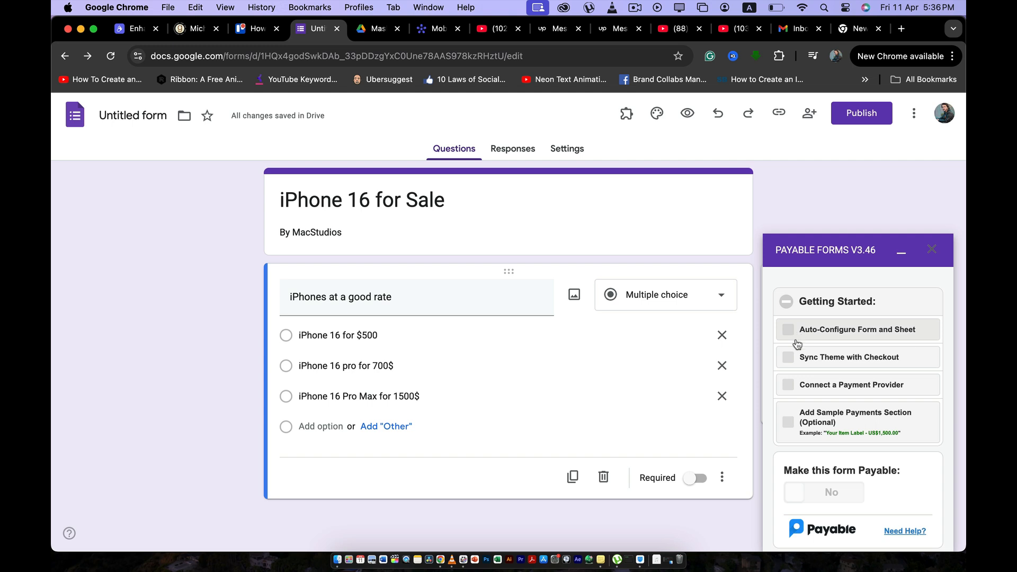
# Add the optional sample payments section to the form and dismiss its summary
pyautogui.click(788, 424)
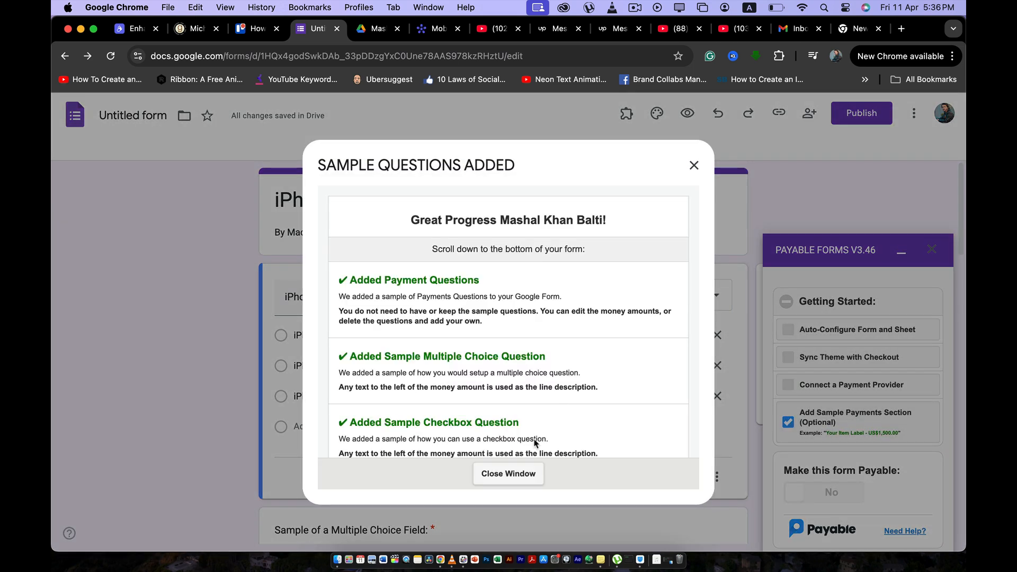
pyautogui.scroll(-1, 530, 397)
pyautogui.click(510, 480)
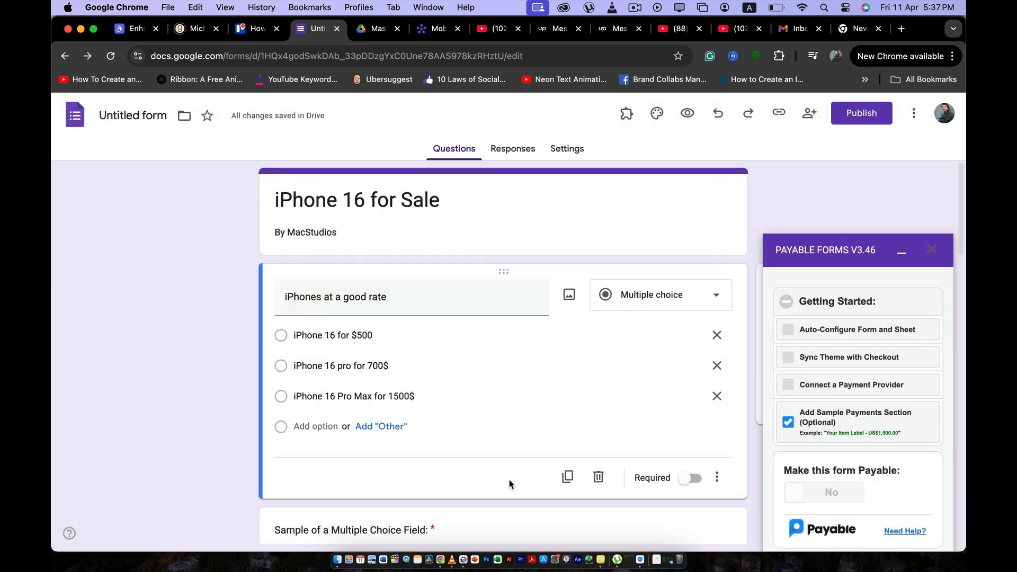
# Delete all the sample payment questions, keeping only the "iPhones at a good rate" question
pyautogui.scroll(-8, 509, 484)
pyautogui.scroll(2, 510, 483)
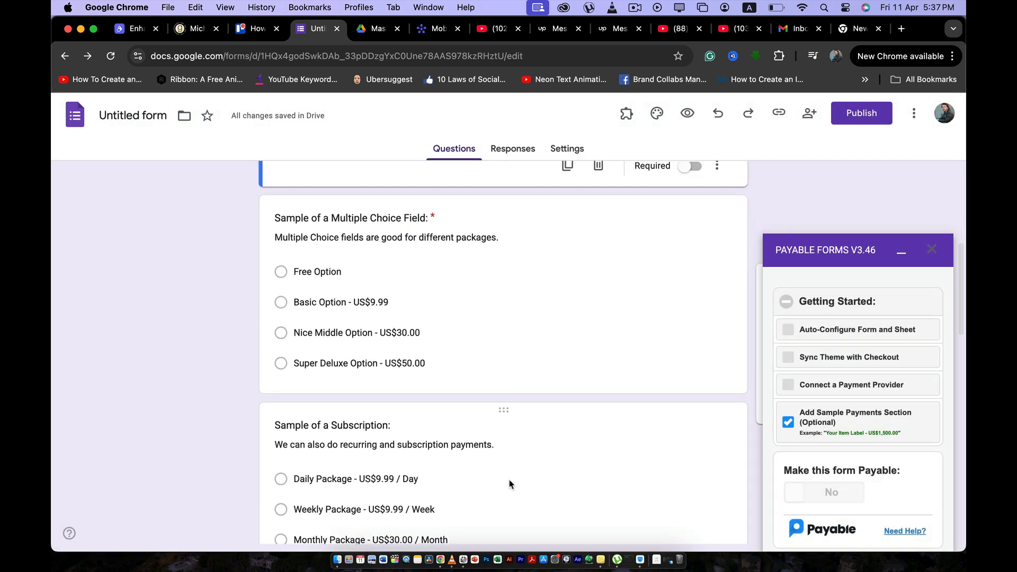
pyautogui.scroll(-8, 510, 484)
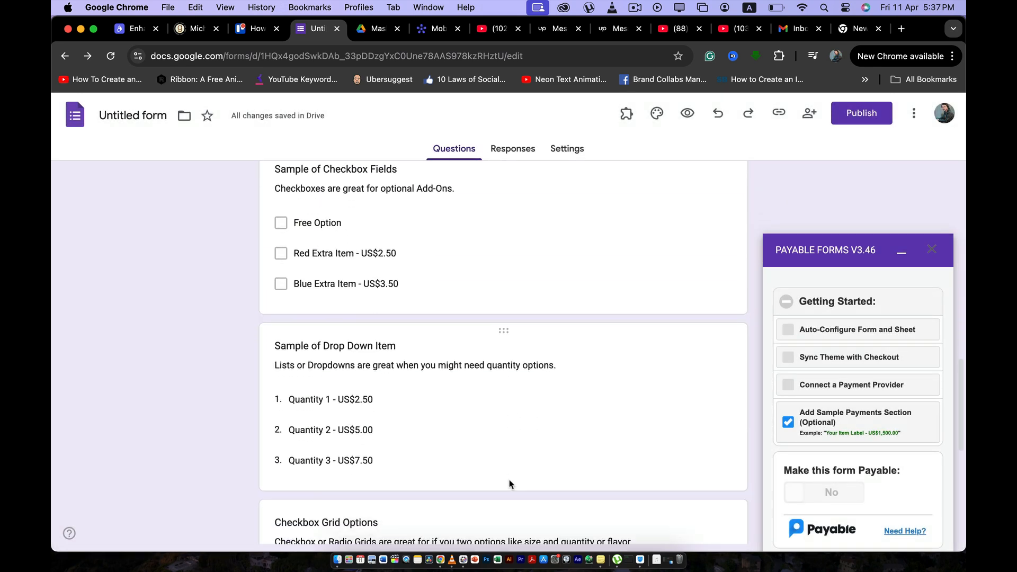
pyautogui.scroll(-6, 510, 483)
pyautogui.scroll(2, 509, 481)
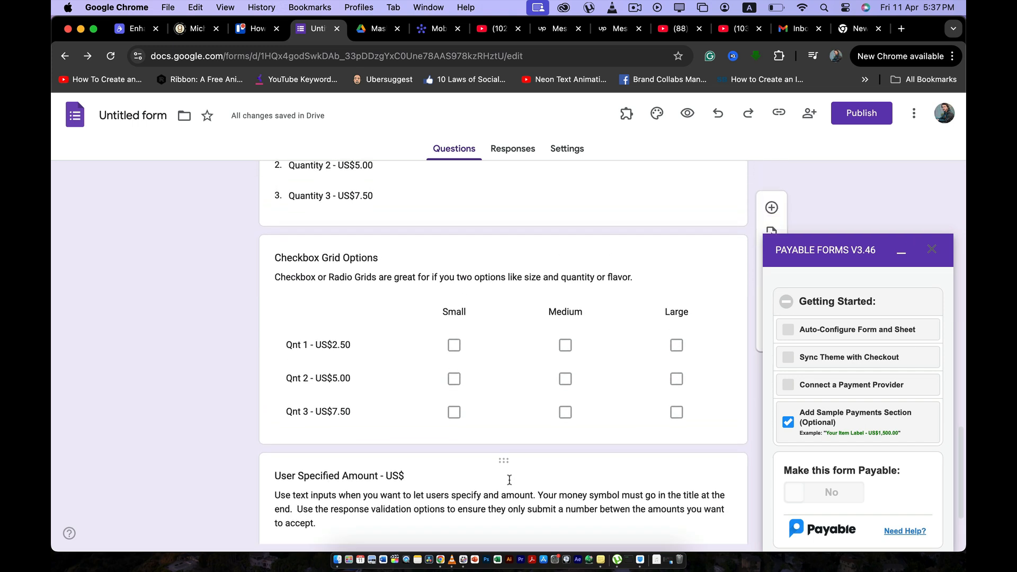
pyautogui.scroll(-2, 601, 410)
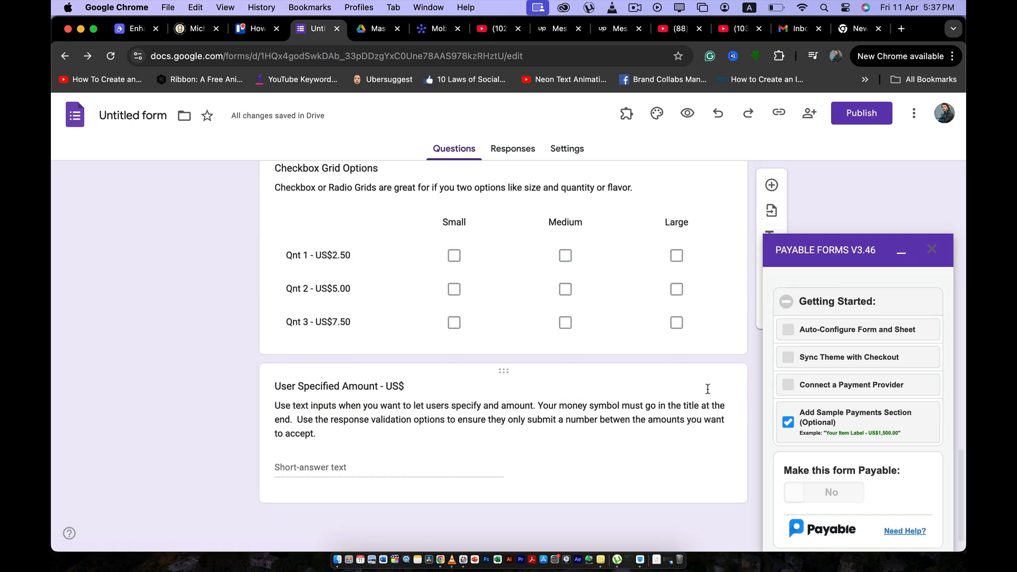
pyautogui.click(685, 386)
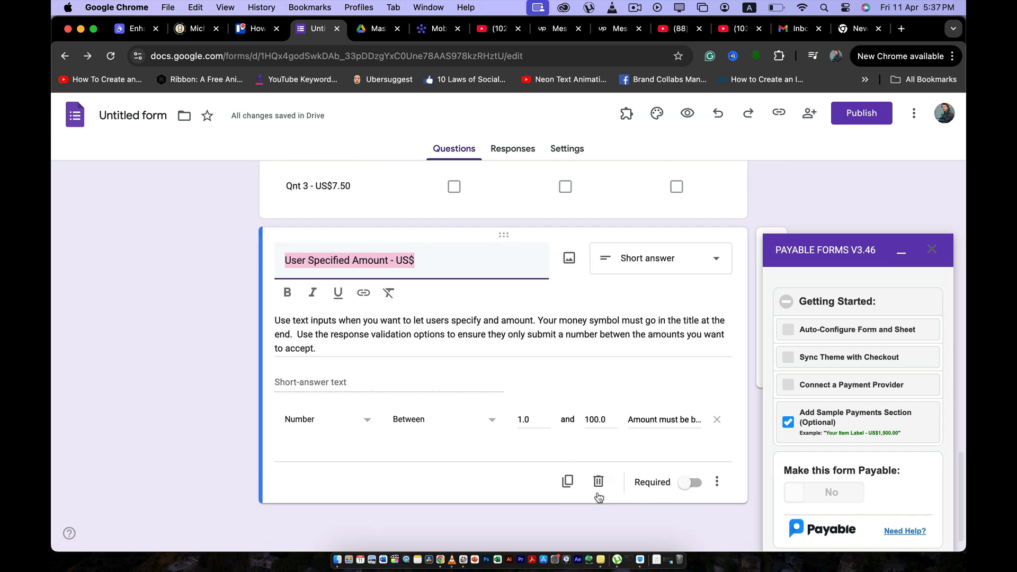
pyautogui.click(598, 485)
pyautogui.click(506, 481)
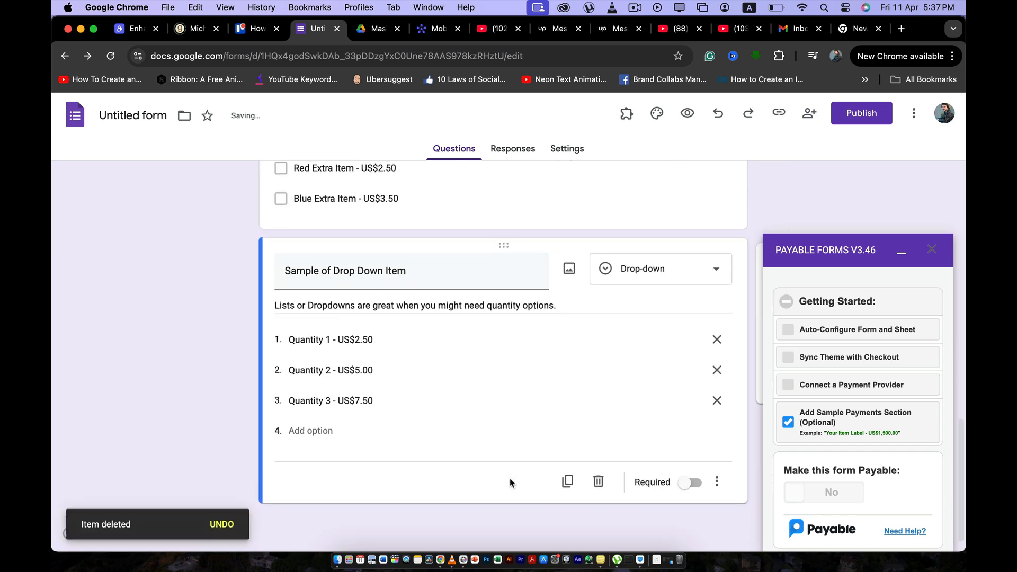
pyautogui.click(596, 482)
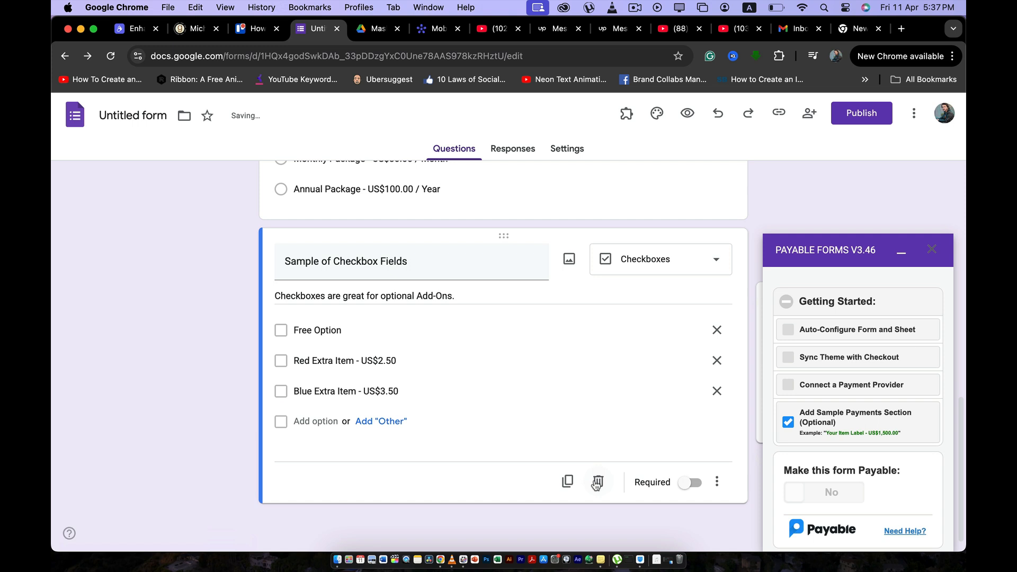
pyautogui.click(603, 485)
pyautogui.click(605, 489)
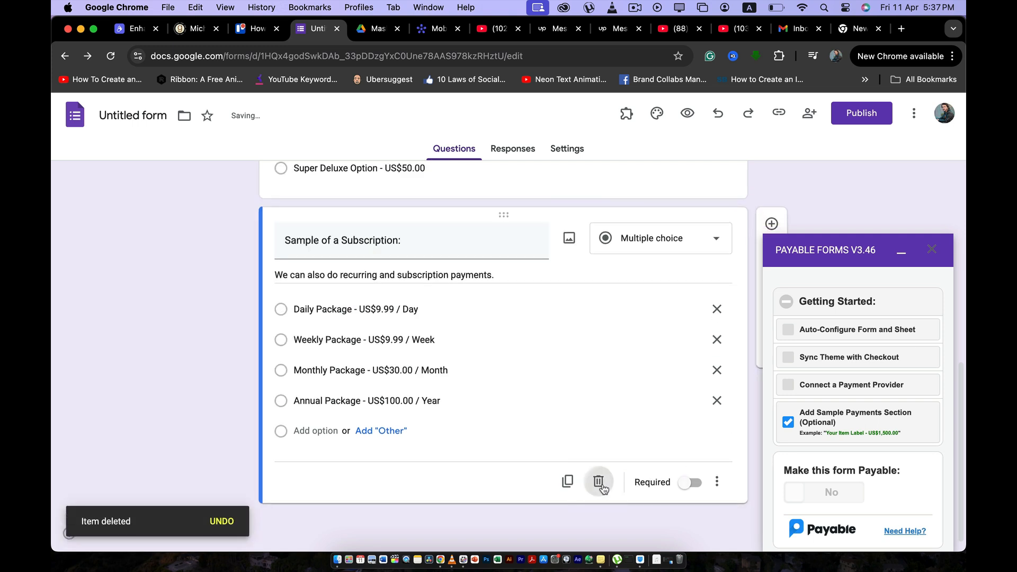
pyautogui.click(603, 485)
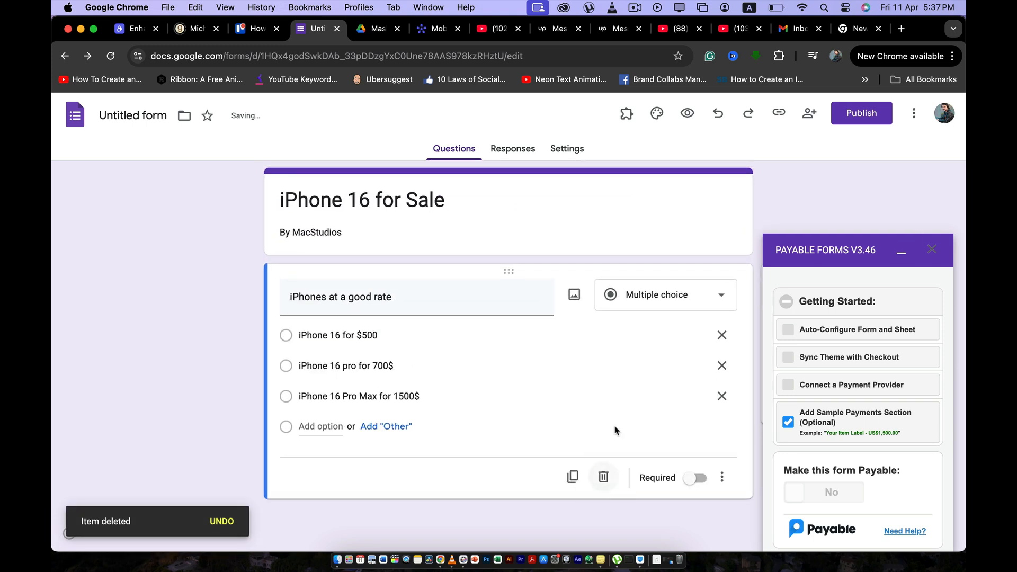
# Open the options for connecting a payment provider, examine which providers are offered, and close the list
pyautogui.click(816, 389)
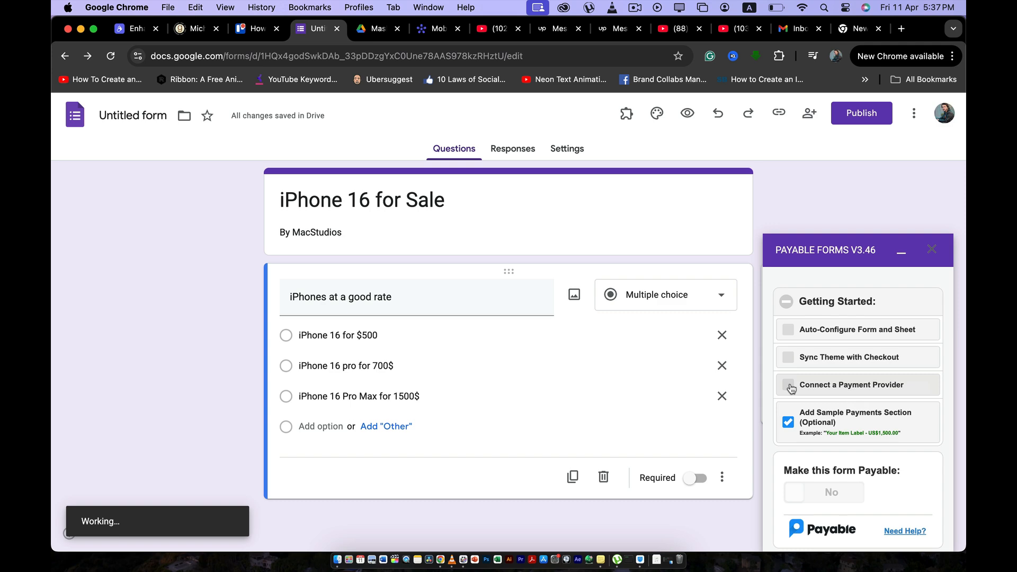
pyautogui.click(789, 385)
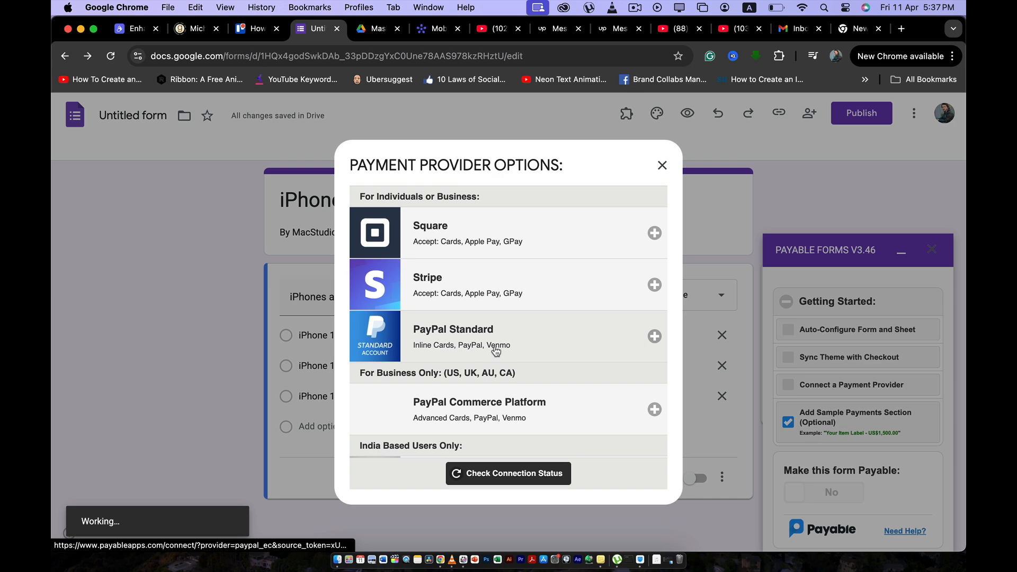
pyautogui.scroll(-3, 524, 324)
pyautogui.scroll(-3, 524, 324)
pyautogui.scroll(4, 524, 324)
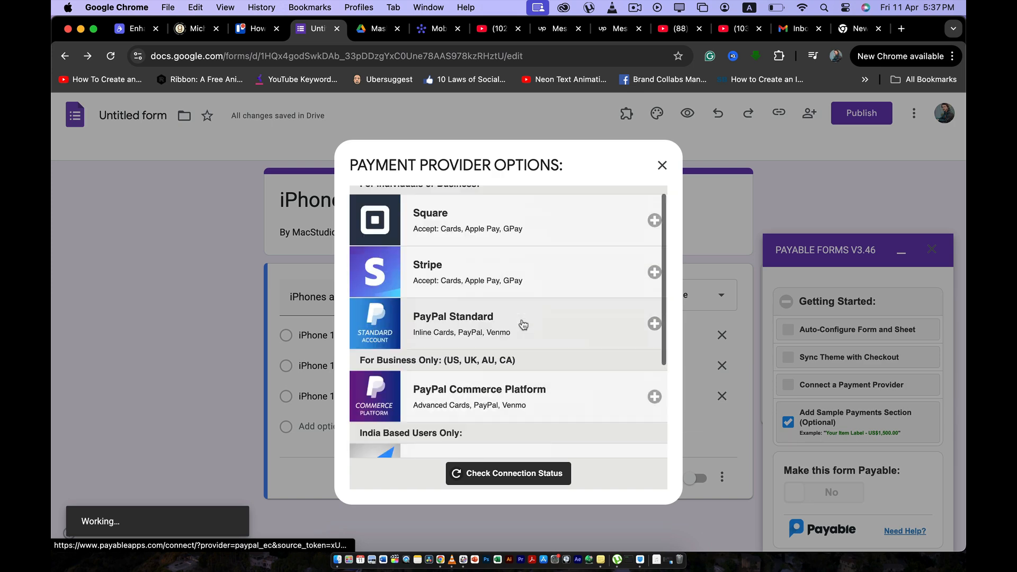
pyautogui.scroll(-5, 523, 325)
pyautogui.scroll(5, 523, 325)
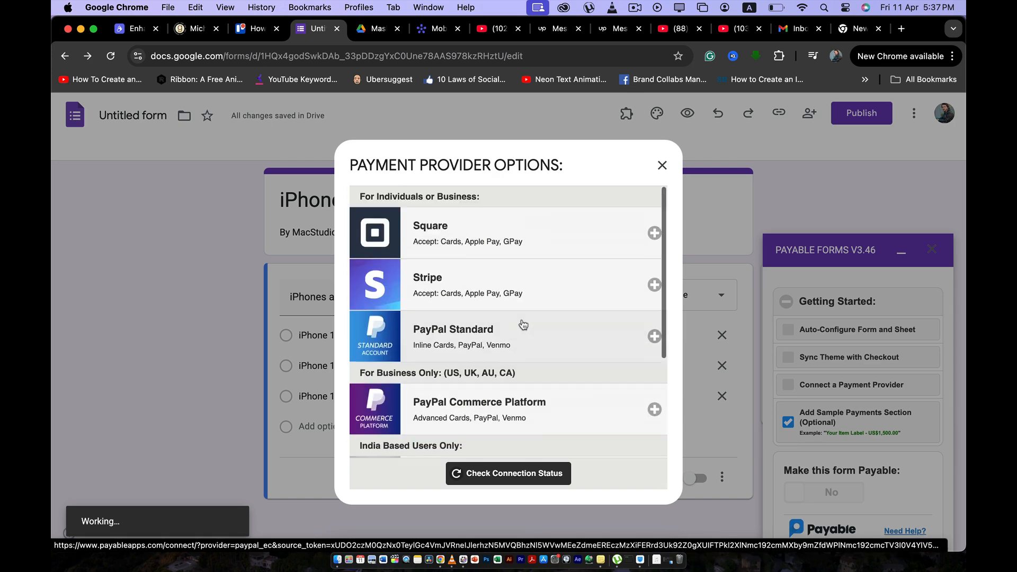
pyautogui.scroll(-3, 520, 325)
pyautogui.scroll(4, 518, 318)
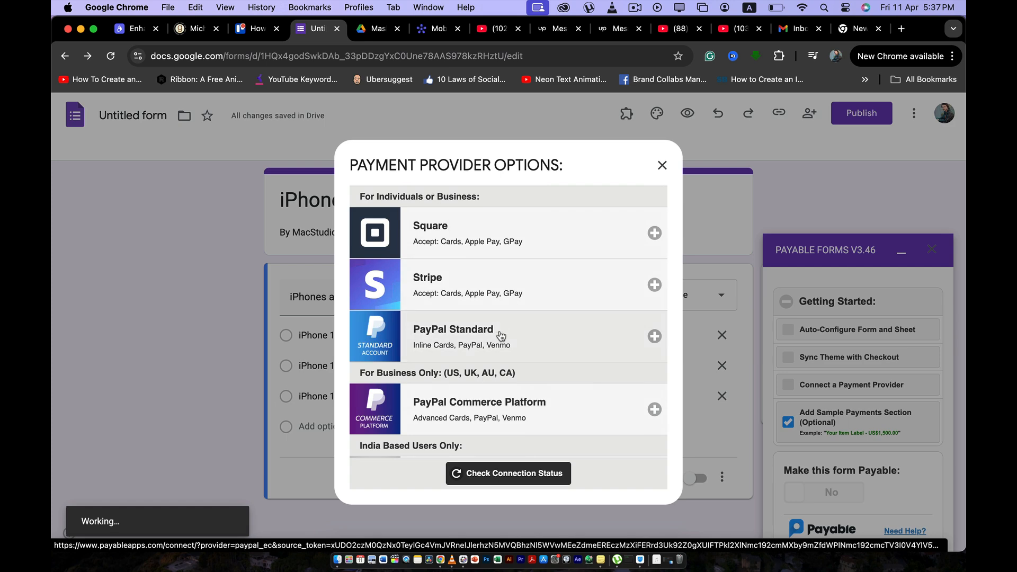
pyautogui.scroll(-5, 501, 334)
pyautogui.scroll(5, 501, 336)
pyautogui.scroll(-5, 501, 335)
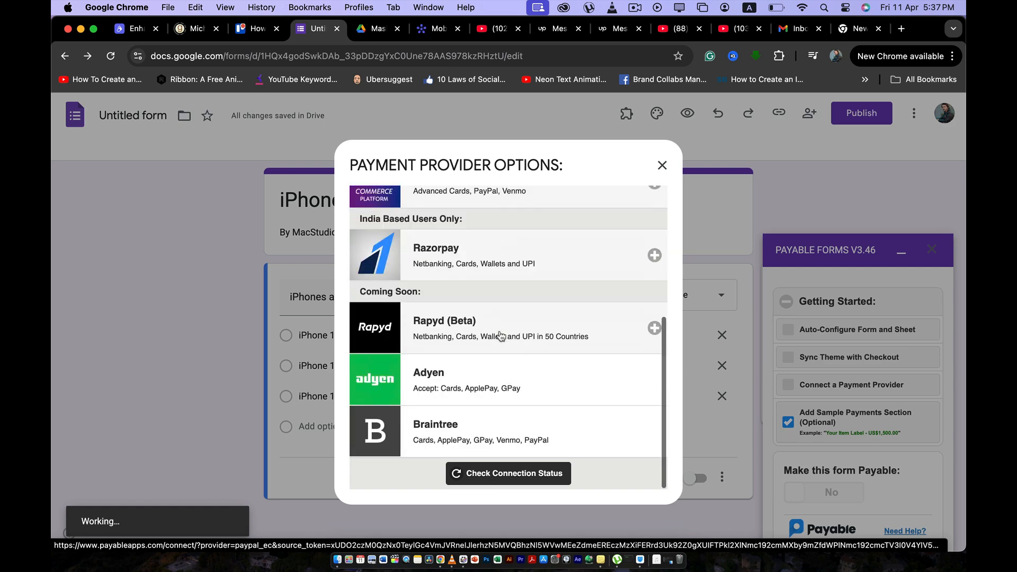
pyautogui.scroll(5, 501, 335)
pyautogui.scroll(-5, 501, 335)
pyautogui.scroll(5, 501, 335)
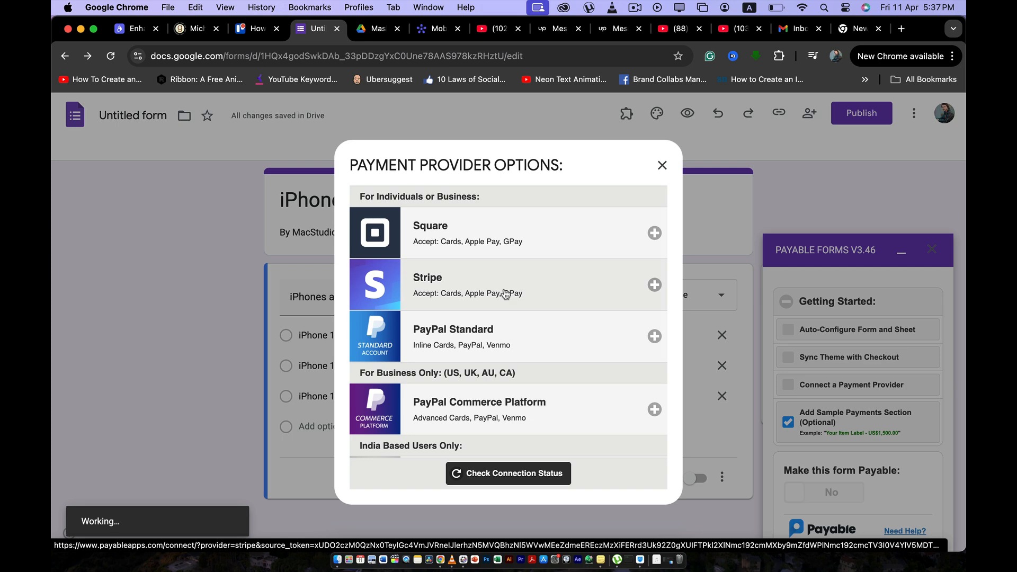
pyautogui.scroll(-5, 505, 295)
pyautogui.scroll(5, 504, 293)
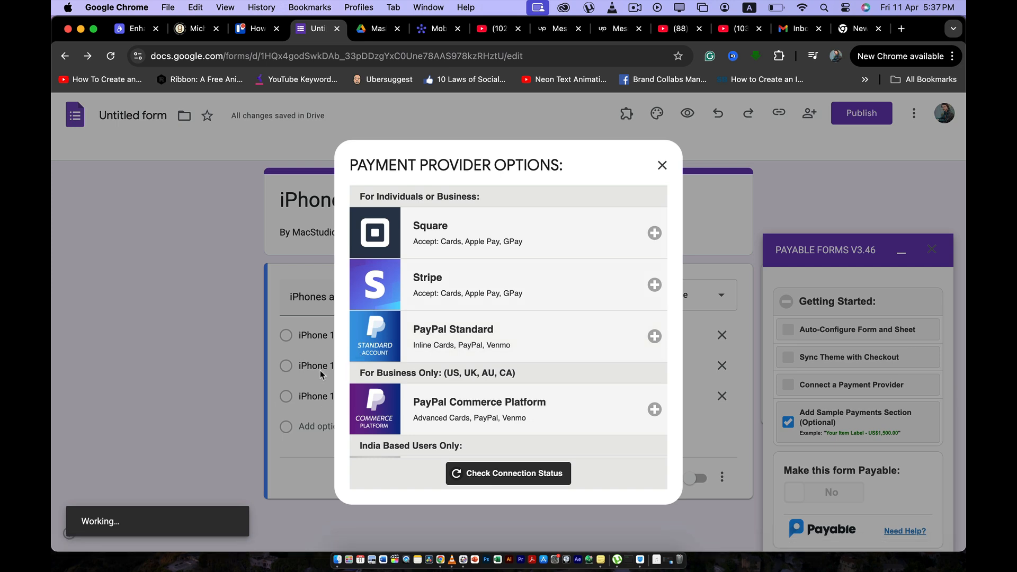
pyautogui.click(662, 165)
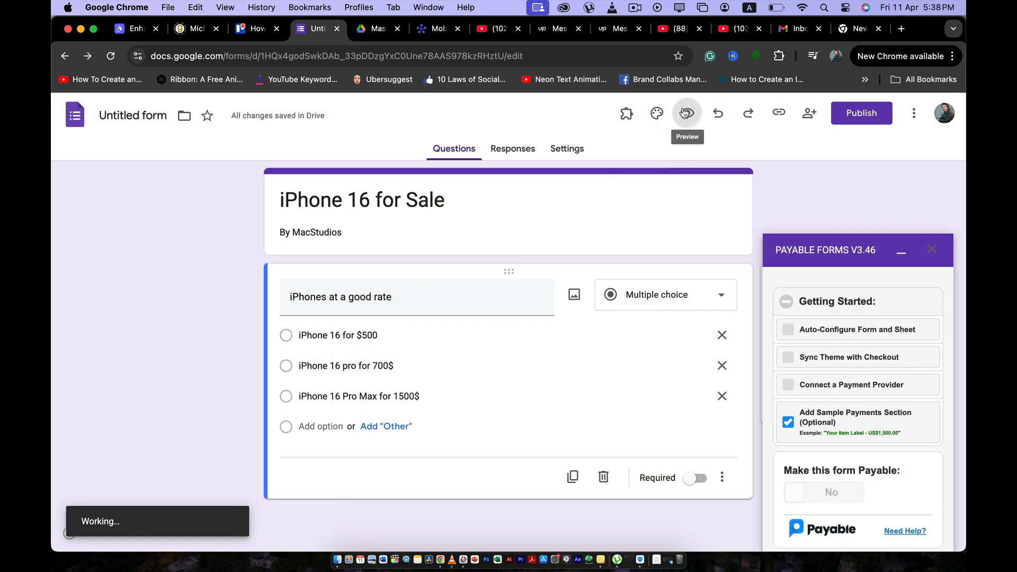
# Preview the form, try choosing "iPhone 16 pro for 700$", and leave the preview without submitting
pyautogui.click(684, 113)
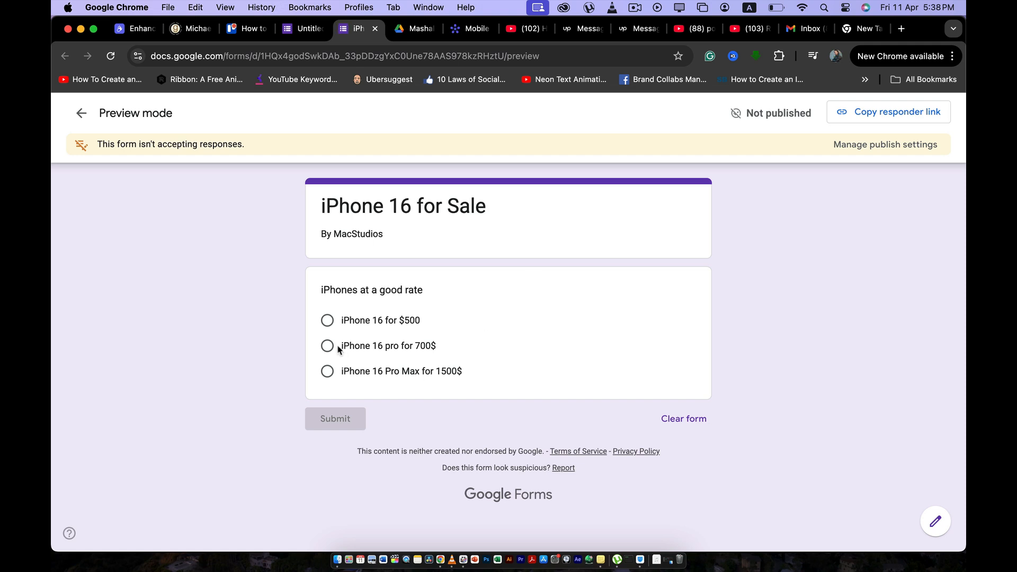
pyautogui.click(328, 346)
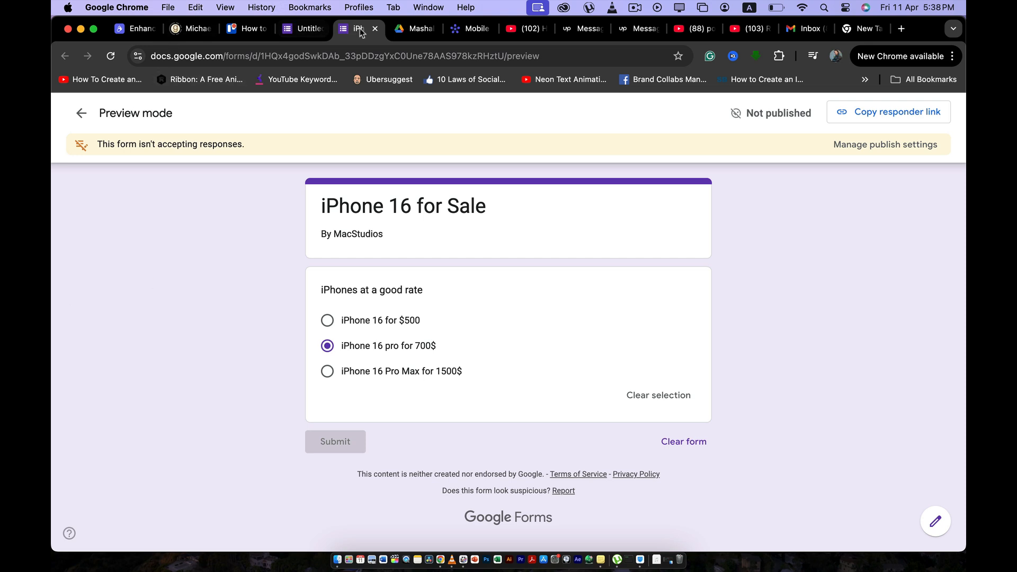
pyautogui.click(375, 29)
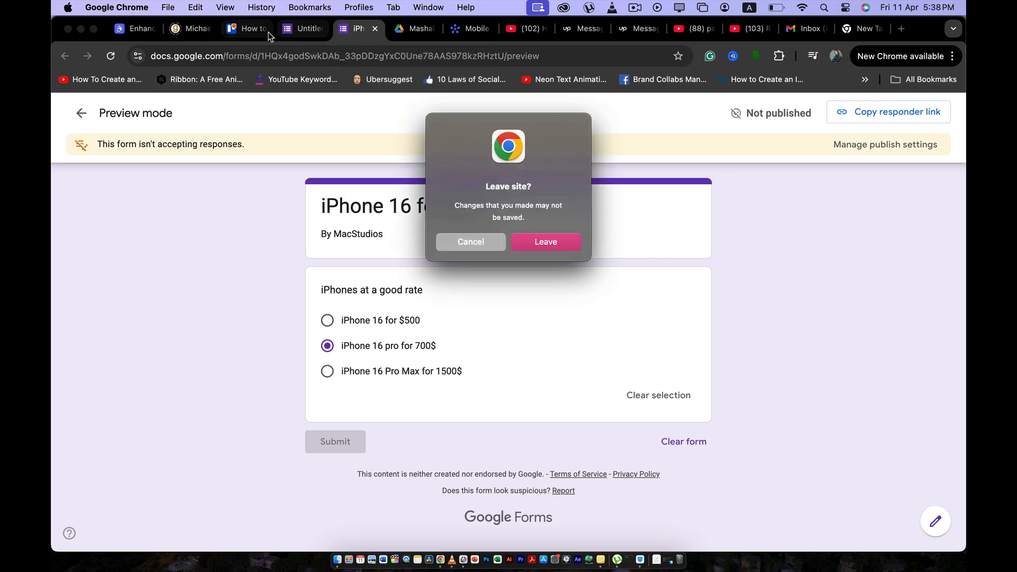
pyautogui.click(538, 243)
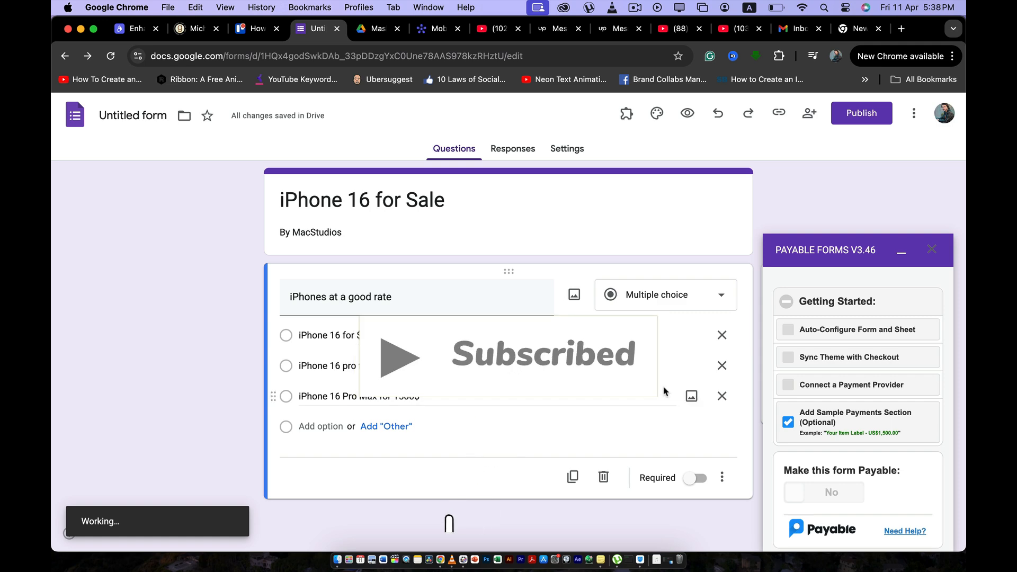
# Reopen the payment provider options from the Payable Forms setup
pyautogui.click(788, 386)
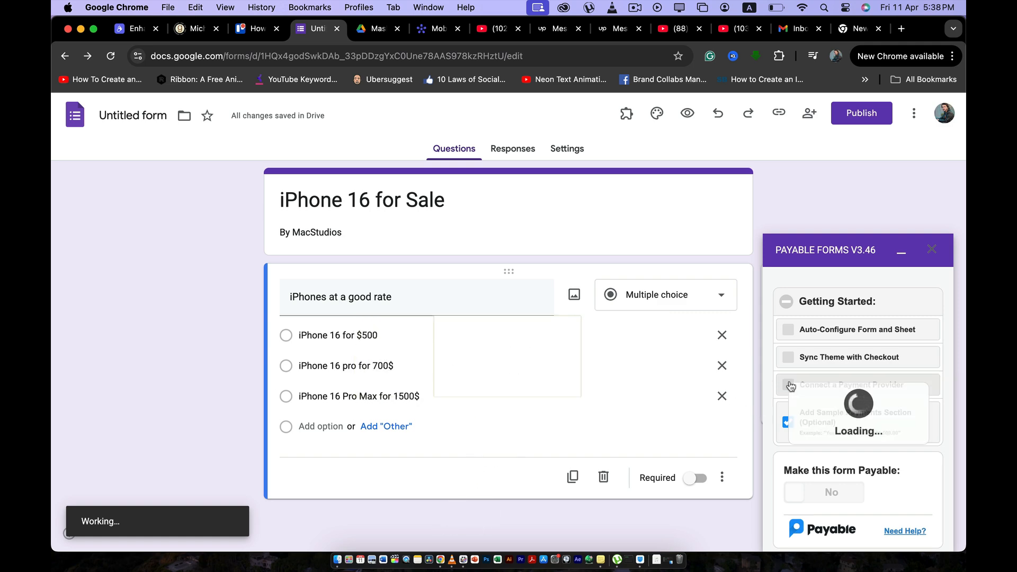